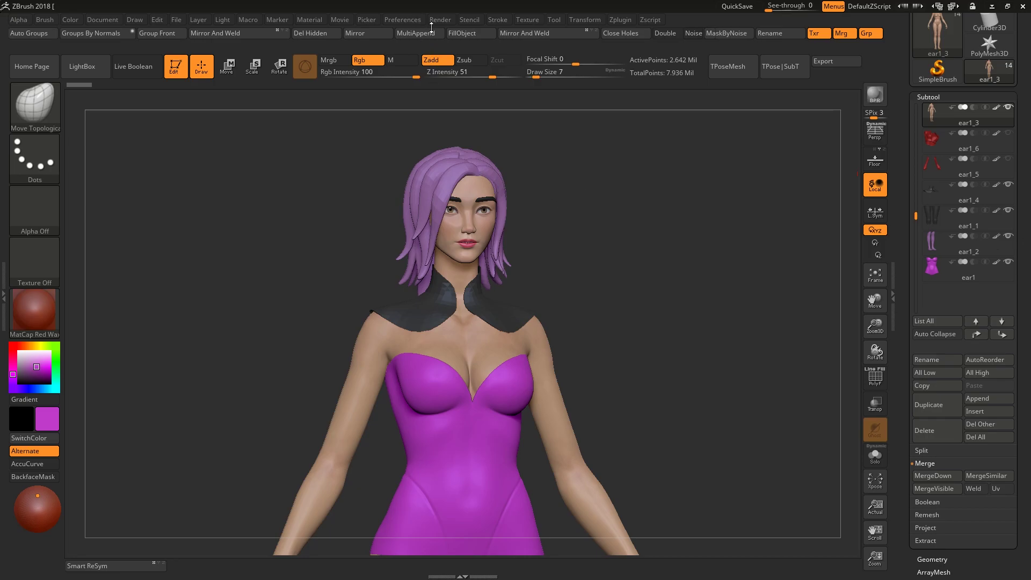
# Step: Review the memory and QuickSave preferences, including the compact memory limit and the maximum number of QuickSave files
pyautogui.click(394, 19)
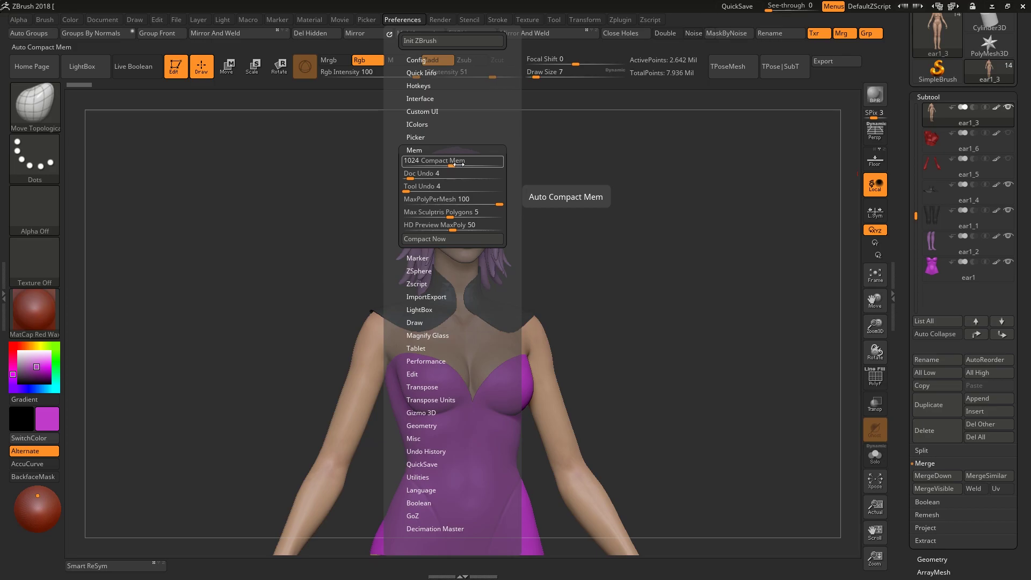
pyautogui.scroll(-5, 467, 268)
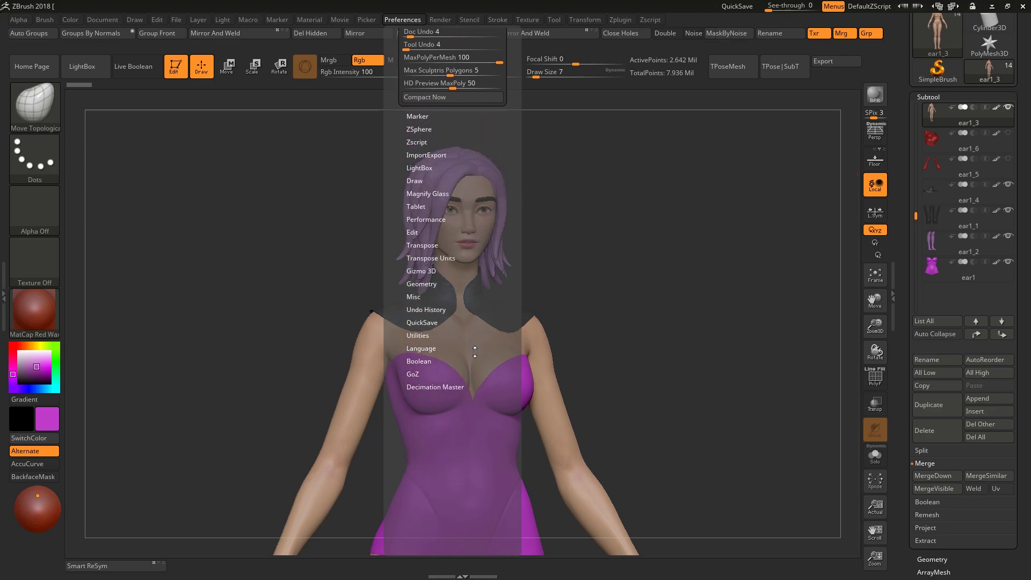
pyautogui.click(423, 324)
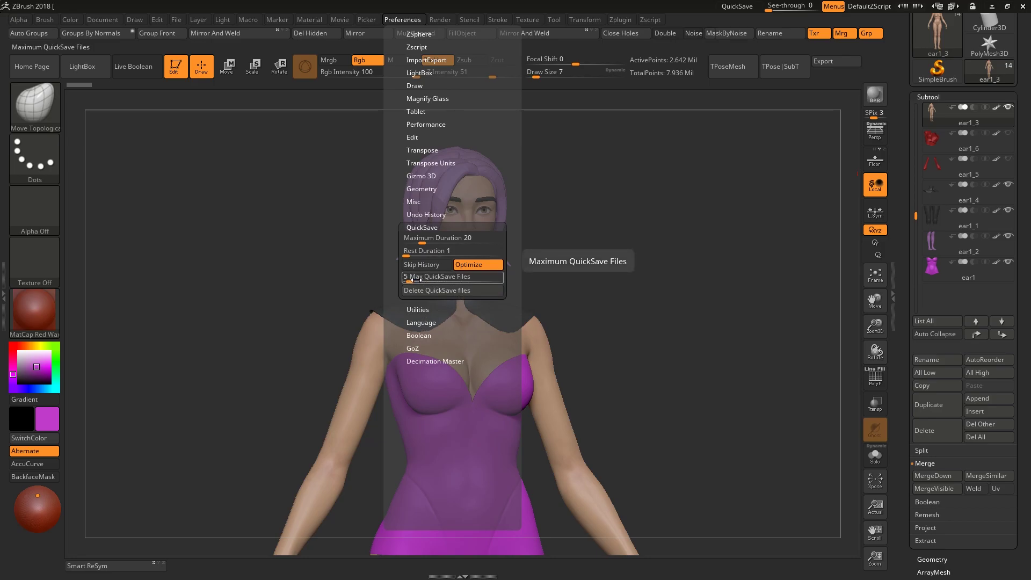
pyautogui.scroll(5, 485, 241)
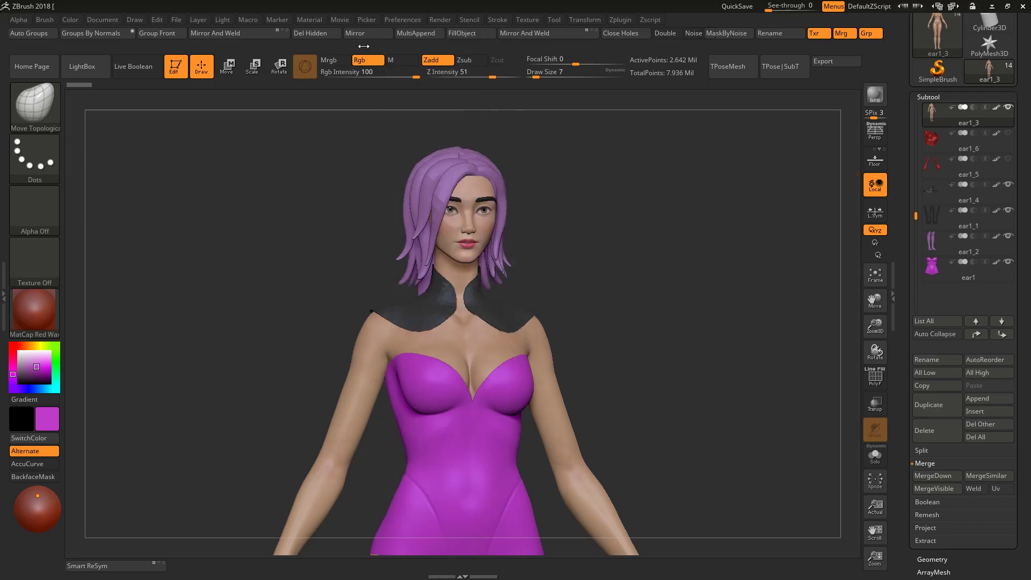
# Step: Delete the undo history of the current tool
pyautogui.click(156, 21)
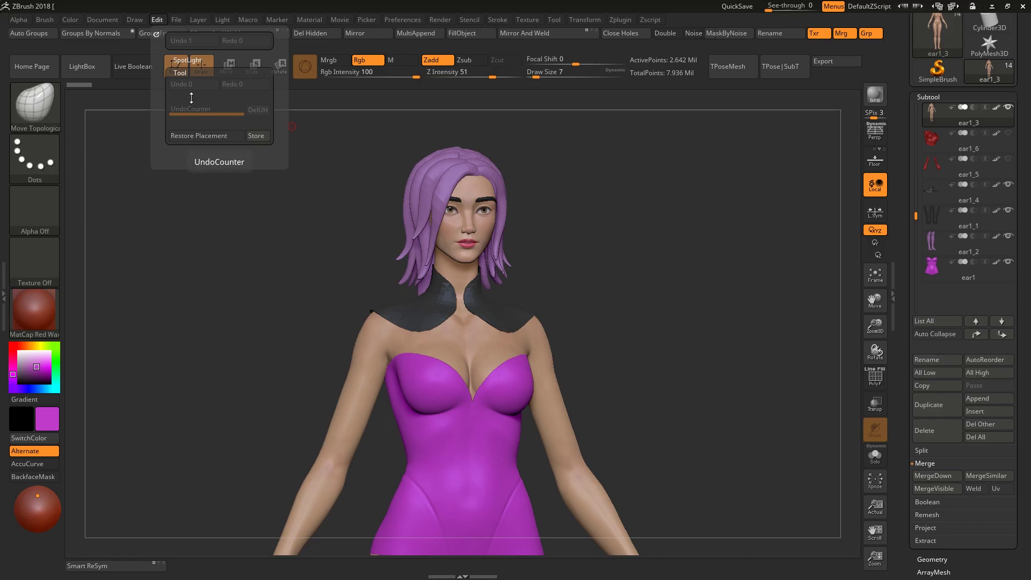
pyautogui.click(256, 110)
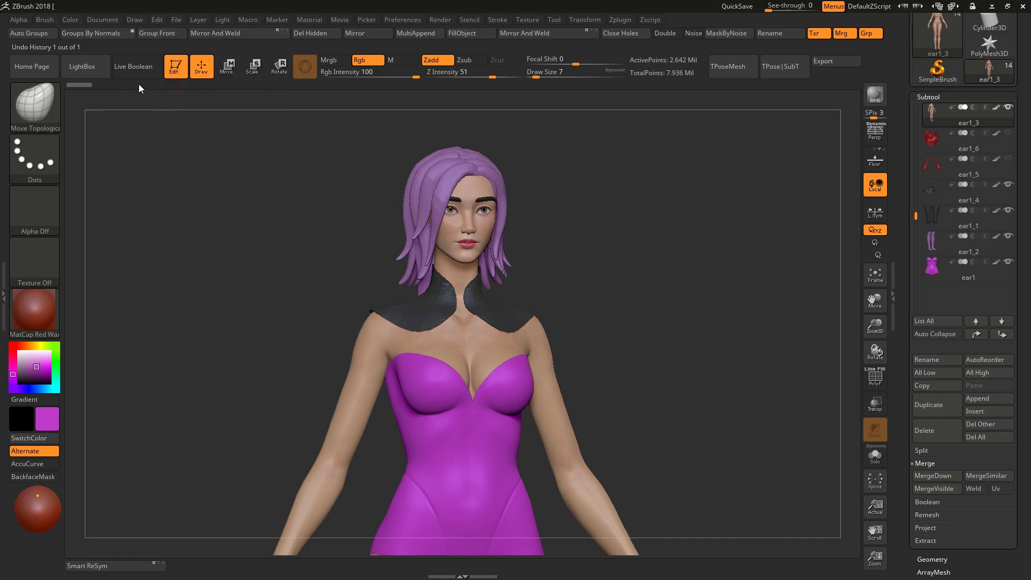
pyautogui.click(155, 19)
pyautogui.click(157, 21)
pyautogui.click(156, 20)
pyautogui.click(156, 20)
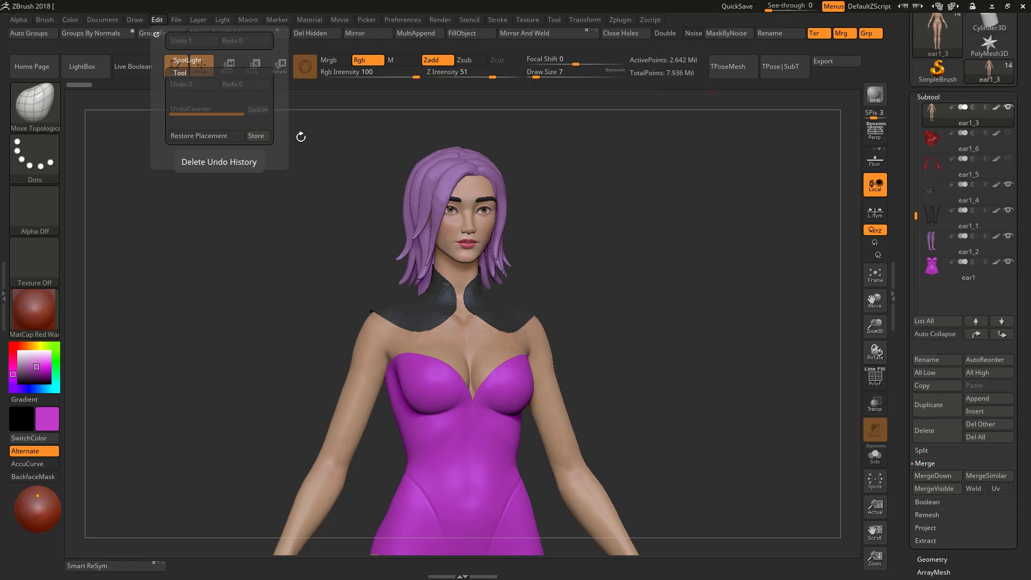
# Step: Inspect the dressed character from the front and three-quarter angles, from head to knees
pyautogui.moveTo(696, 248); pyautogui.dragTo(619, 266)
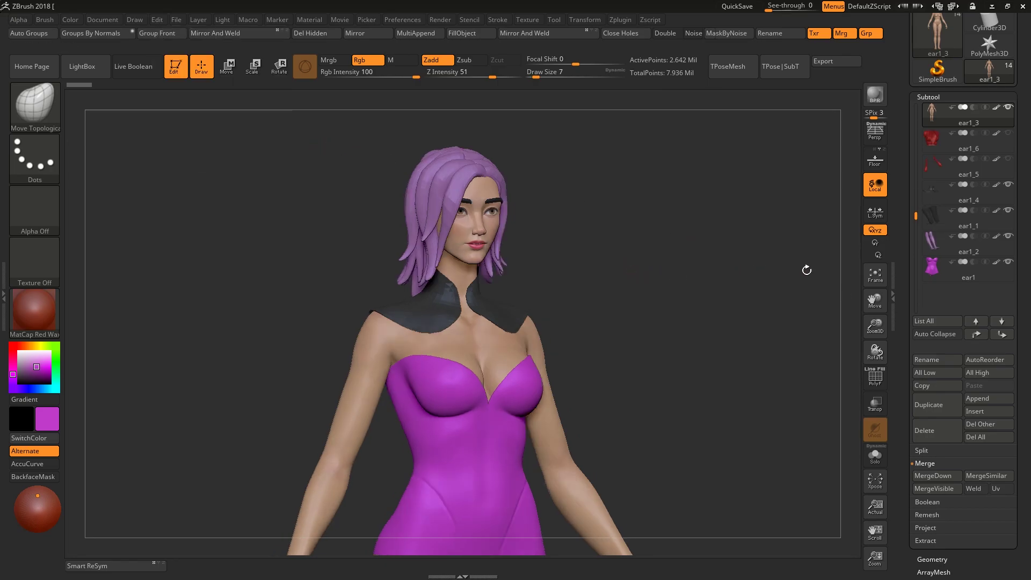
pyautogui.moveTo(701, 256); pyautogui.dragTo(687, 252)
pyautogui.hotkey('ctrl', '-')
pyautogui.hotkey('ctrl', '-')
pyautogui.hotkey('ctrl', '-')
pyautogui.hotkey('ctrl', '-')
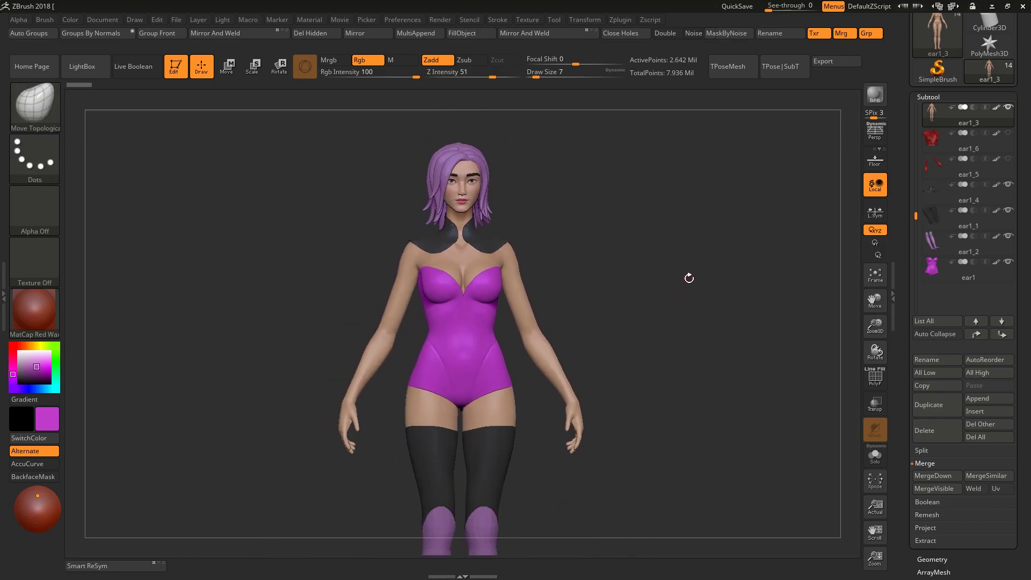
pyautogui.moveTo(688, 276); pyautogui.dragTo(711, 283)
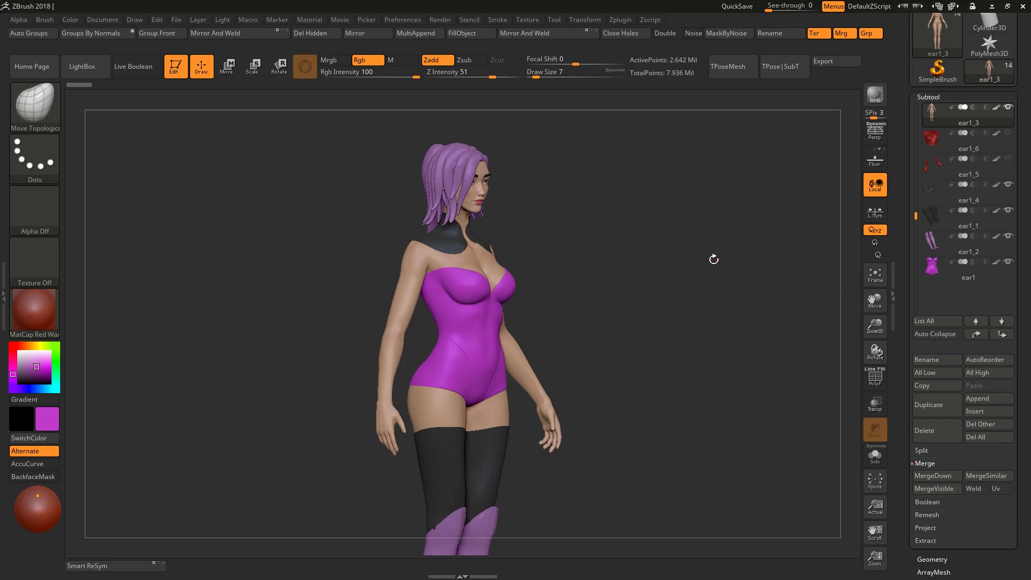
pyautogui.keyDown('shift'); pyautogui.moveTo(707, 257); pyautogui.dragTo(685, 253); pyautogui.keyUp('shift')
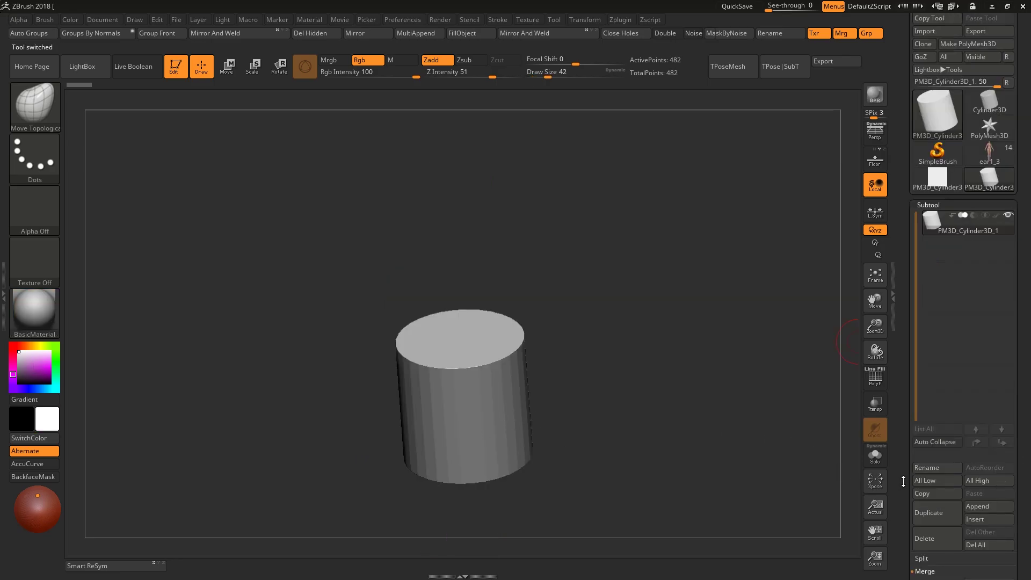
# Step: Convert the cylinder into a ShadowBox through its geometry settings
pyautogui.scroll(-5, 903, 481)
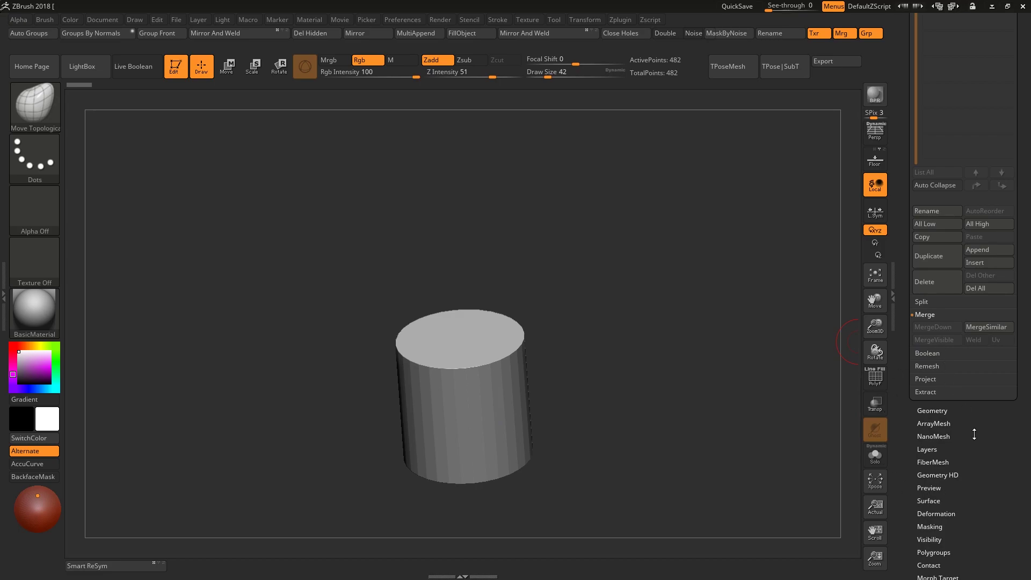
pyautogui.moveTo(975, 437); pyautogui.dragTo(959, 477)
pyautogui.moveTo(901, 181); pyautogui.dragTo(907, 216)
pyautogui.moveTo(978, 503); pyautogui.dragTo(970, 464)
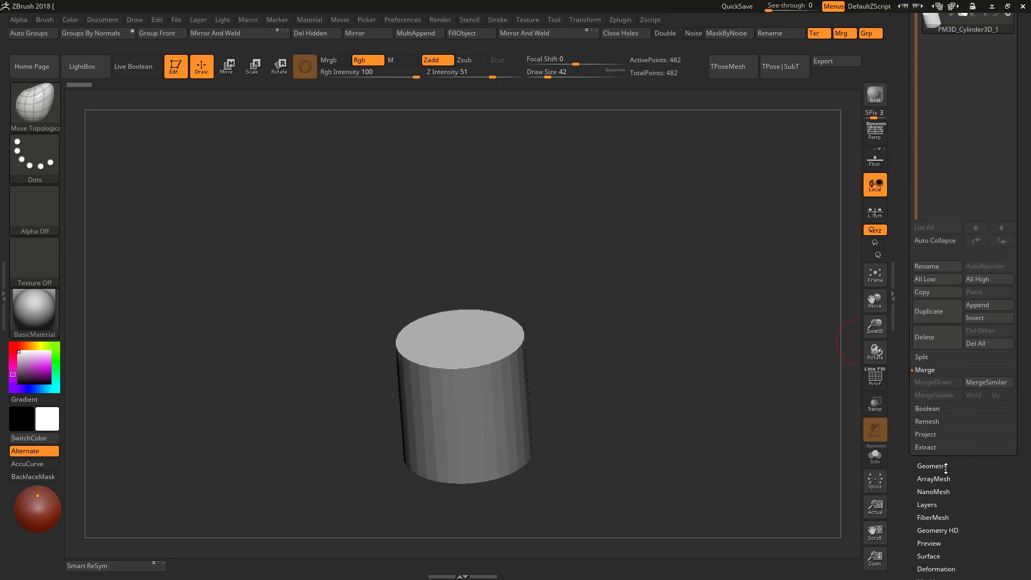
pyautogui.click(947, 465)
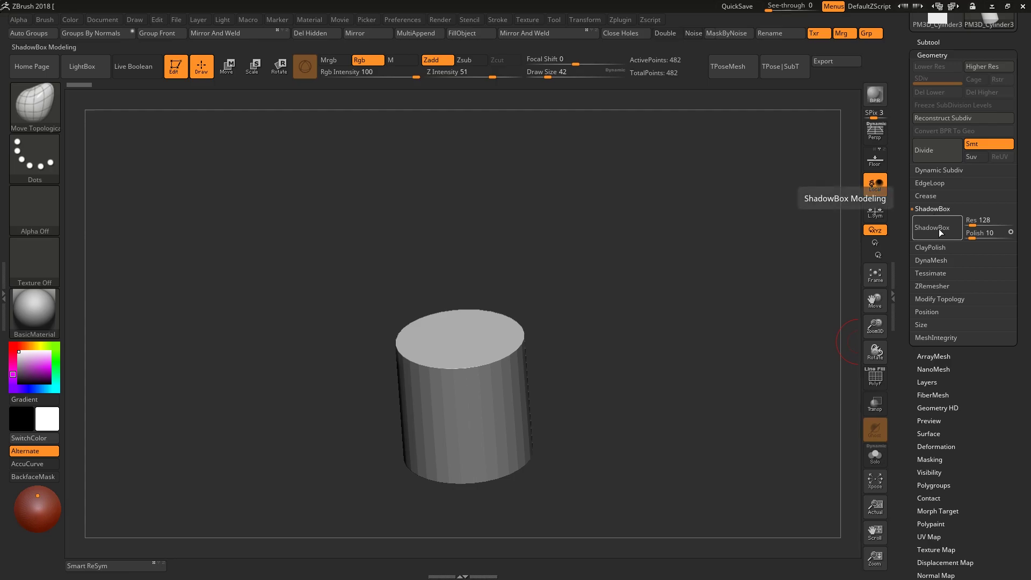
pyautogui.click(939, 232)
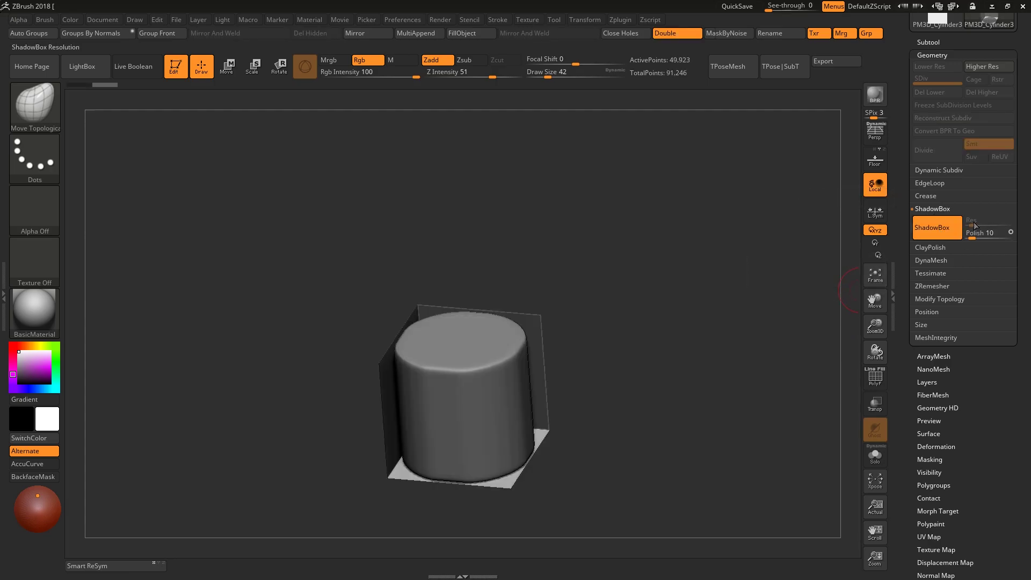
# Step: Clear the cylinder's masks from the ShadowBox and paint an L-shaped mask on one of its planes
pyautogui.moveTo(687, 322)
pyautogui.mouseDown()
pyautogui.moveTo(581, 350)
pyautogui.moveTo(592, 353)
pyautogui.moveTo(595, 391)
pyautogui.moveTo(616, 357)
pyautogui.moveTo(588, 357)
pyautogui.mouseUp()
pyautogui.keyDown('ctrl'); pyautogui.moveTo(588, 356); pyautogui.dragTo(554, 379, button='right'); pyautogui.keyUp('ctrl')
pyautogui.moveTo(586, 370); pyautogui.dragTo(608, 382)
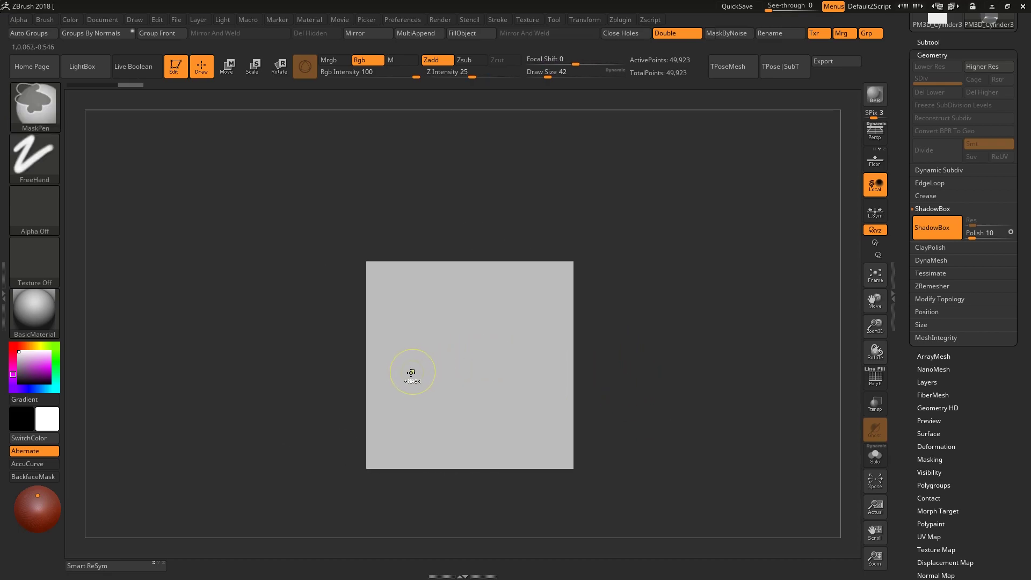
pyautogui.moveTo(416, 404)
pyautogui.keyDown('ctrl'); pyautogui.mouseDown()
pyautogui.moveTo(422, 414)
pyautogui.moveTo(434, 352)
pyautogui.moveTo(508, 350)
pyautogui.moveTo(445, 371)
pyautogui.moveTo(436, 356)
pyautogui.moveTo(425, 384)
pyautogui.moveTo(433, 351)
pyautogui.moveTo(468, 346)
pyautogui.mouseUp(); pyautogui.keyUp('ctrl')
# Step: Paint a vertical mask stroke on the adjoining ShadowBox plane and turn off ShadowBox to produce the solid mesh
pyautogui.moveTo(489, 370); pyautogui.dragTo(556, 383, button='right')
pyautogui.moveTo(555, 383); pyautogui.dragTo(644, 388)
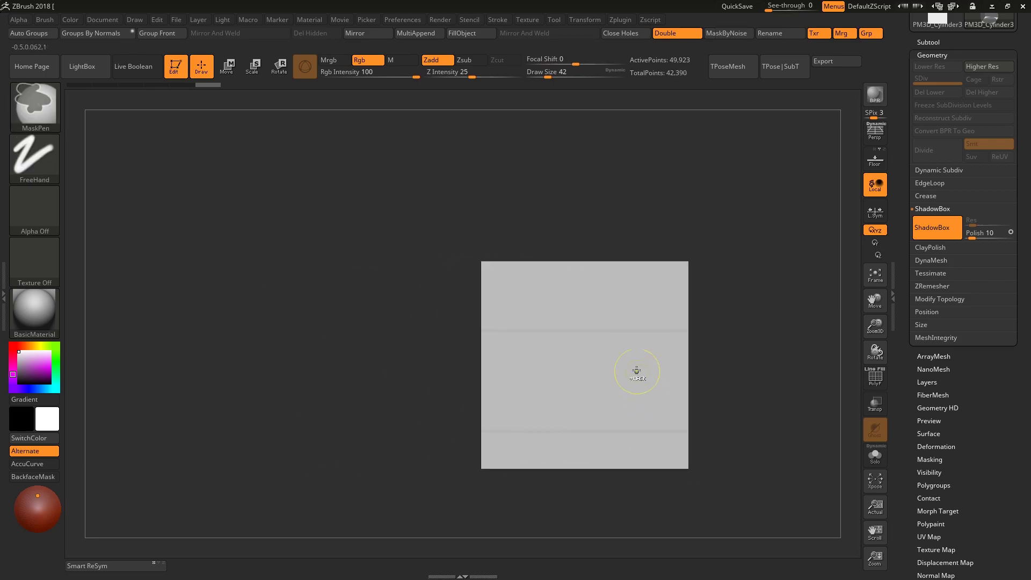
pyautogui.keyDown('ctrl'); pyautogui.moveTo(585, 333); pyautogui.dragTo(587, 419); pyautogui.keyUp('ctrl')
pyautogui.moveTo(714, 414)
pyautogui.mouseDown()
pyautogui.moveTo(570, 404)
pyautogui.moveTo(553, 391)
pyautogui.moveTo(591, 354)
pyautogui.moveTo(559, 377)
pyautogui.moveTo(816, 282)
pyautogui.mouseUp()
pyautogui.click(932, 227)
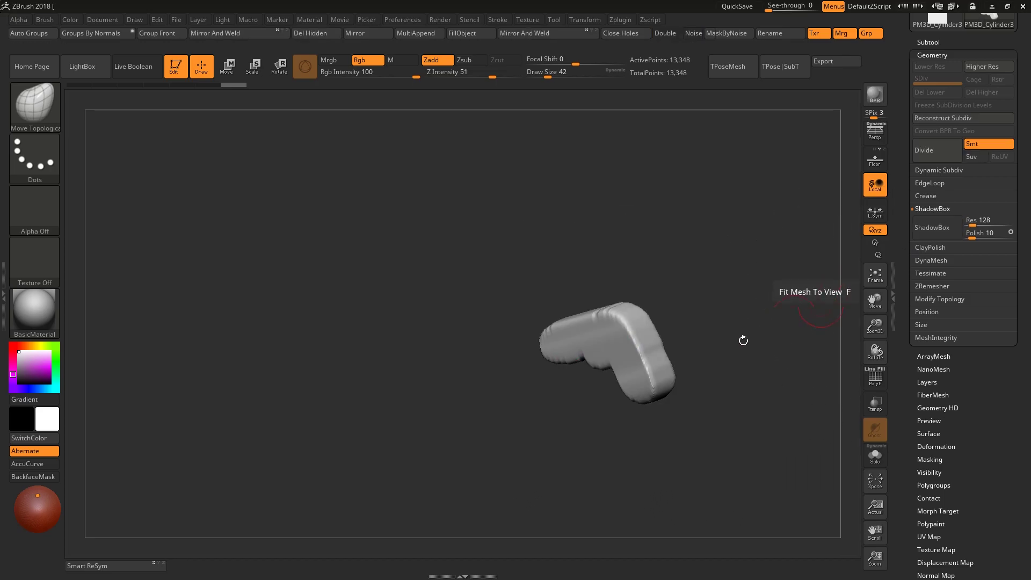
pyautogui.moveTo(725, 346)
pyautogui.mouseDown()
pyautogui.moveTo(762, 300)
pyautogui.moveTo(773, 324)
pyautogui.moveTo(742, 378)
pyautogui.moveTo(713, 397)
pyautogui.moveTo(632, 361)
pyautogui.moveTo(682, 397)
pyautogui.moveTo(669, 428)
pyautogui.mouseUp()
pyautogui.hotkey('shift', 'f')
pyautogui.hotkey('shift', 'f')
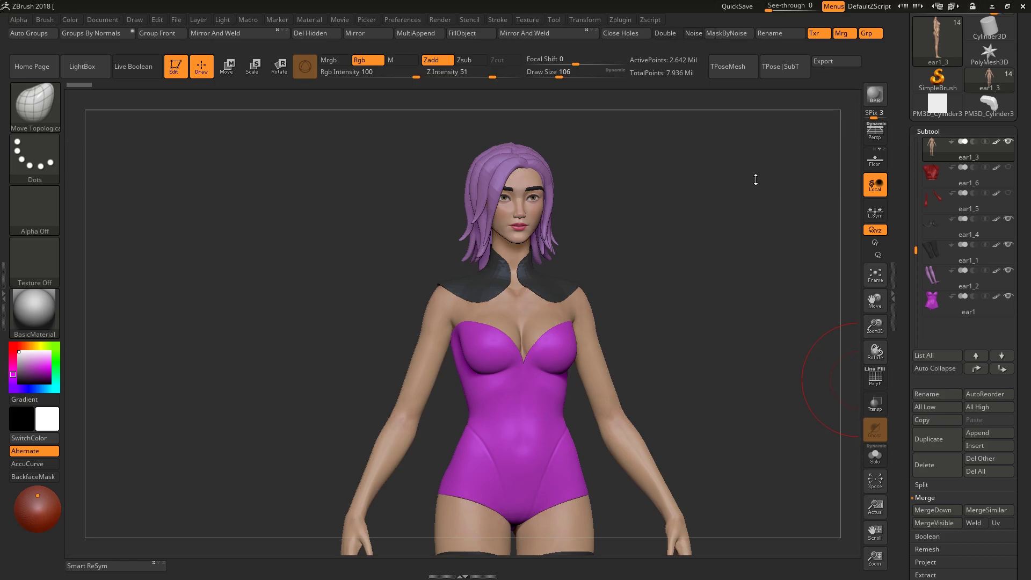
# Step: Import the black dress reference image as a texture
pyautogui.click(497, 20)
pyautogui.click(526, 19)
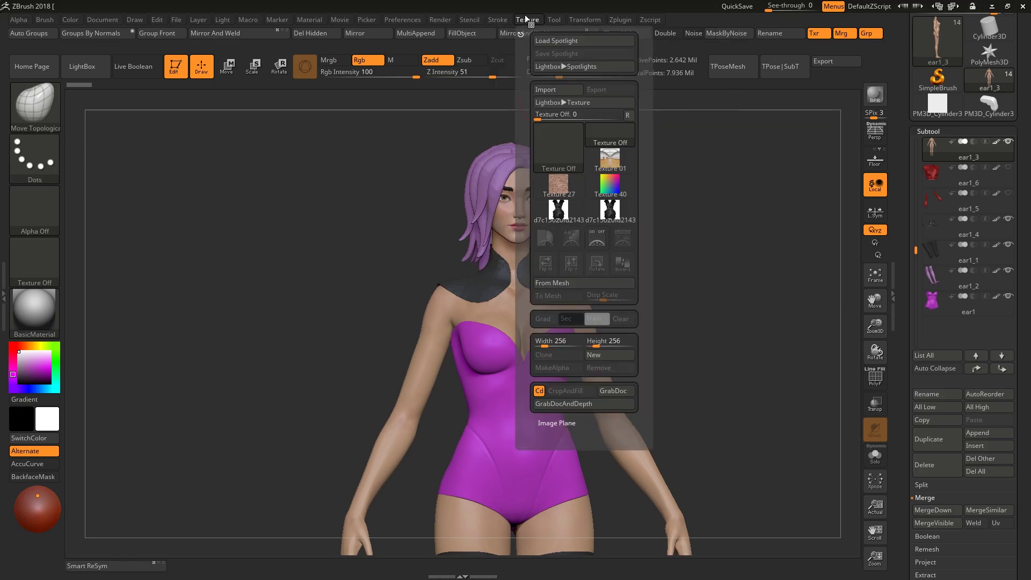
pyautogui.moveTo(430, 21)
pyautogui.moveTo(533, 21)
pyautogui.click(552, 90)
pyautogui.click(472, 87)
pyautogui.doubleClick(490, 95)
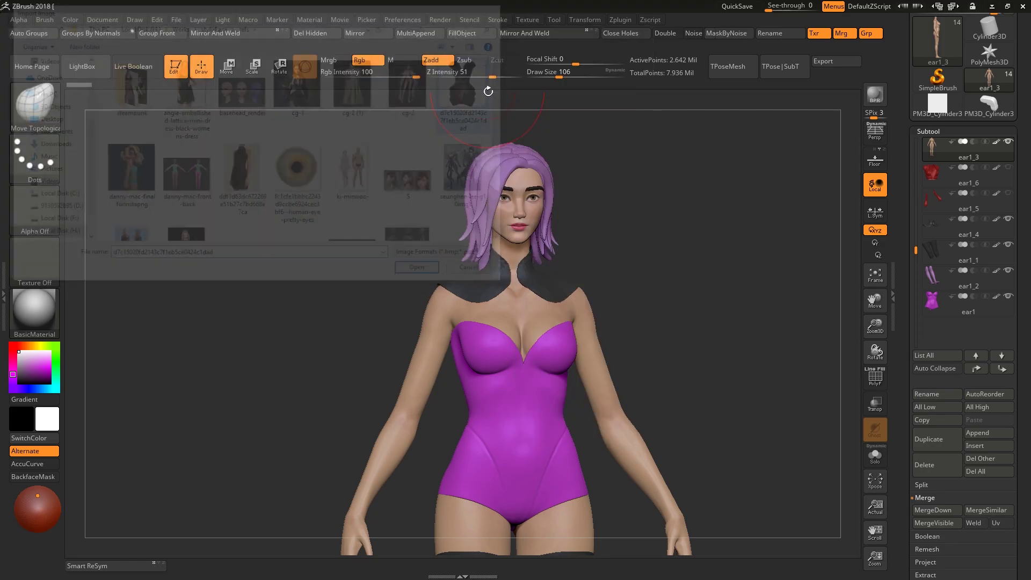
# Step: Select the imported dress texture, add it to Spotlight, and hide LightBox
pyautogui.click(527, 20)
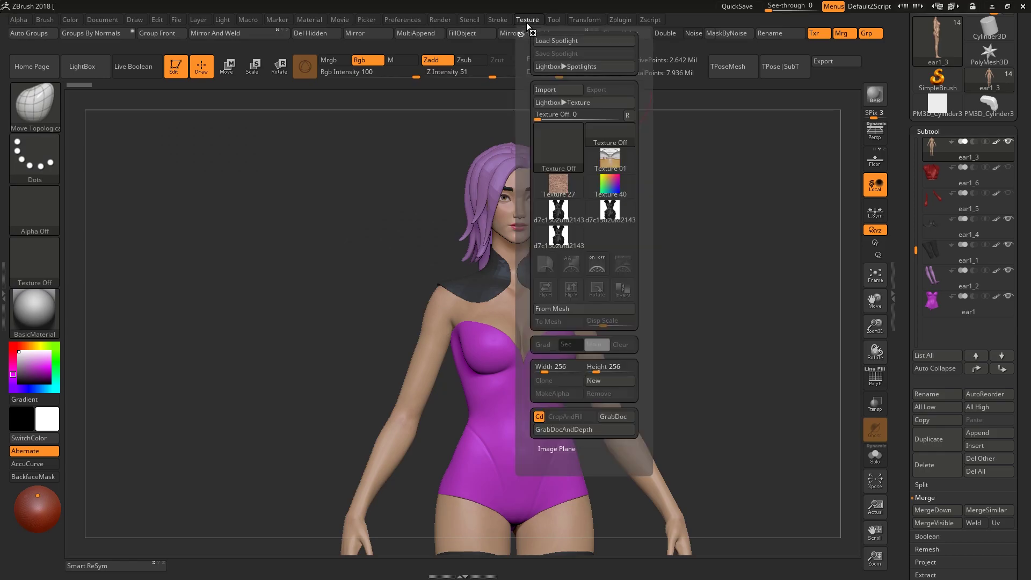
pyautogui.click(561, 243)
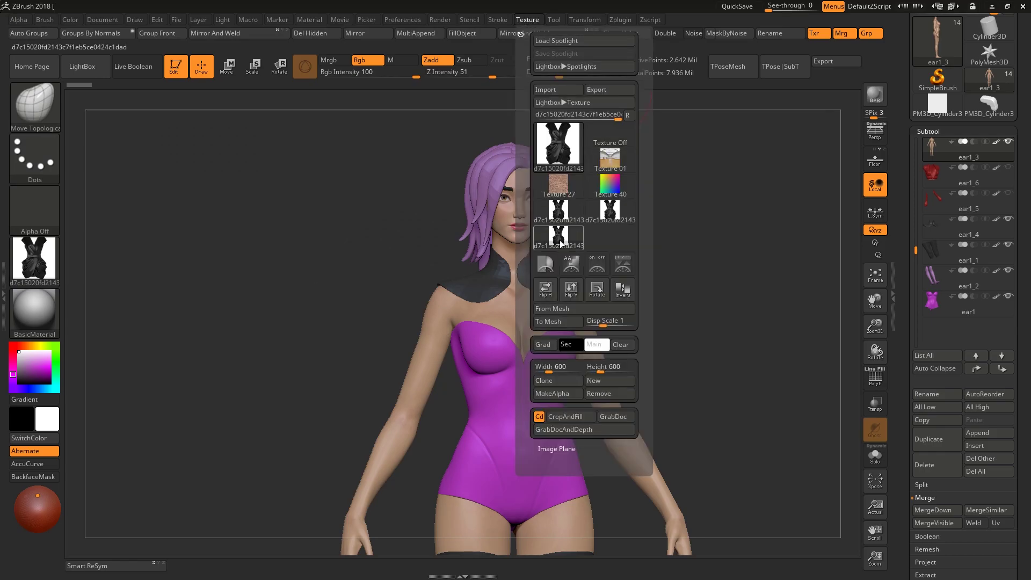
pyautogui.click(623, 266)
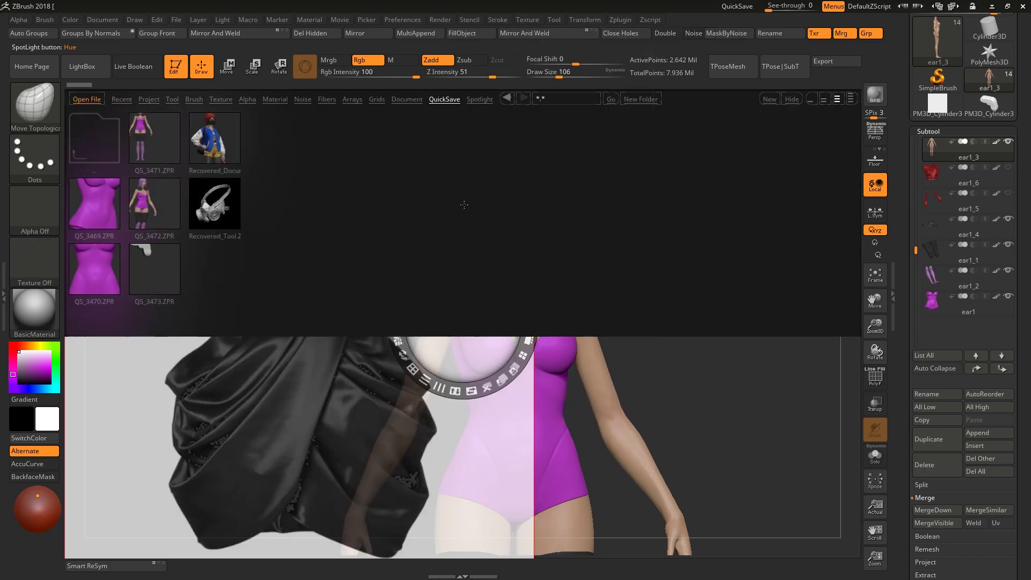
pyautogui.press(',')
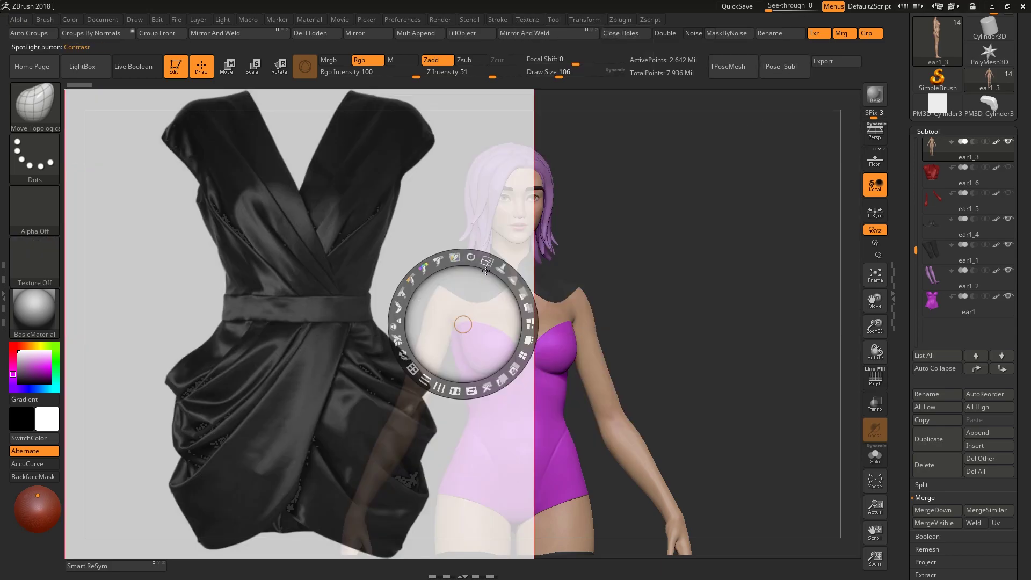
# Step: Scale the dress image down, place it beside the character, and fade it to full opacity in Spotlight
pyautogui.moveTo(486, 262); pyautogui.dragTo(446, 259)
pyautogui.moveTo(462, 304); pyautogui.dragTo(329, 233)
pyautogui.click(394, 237)
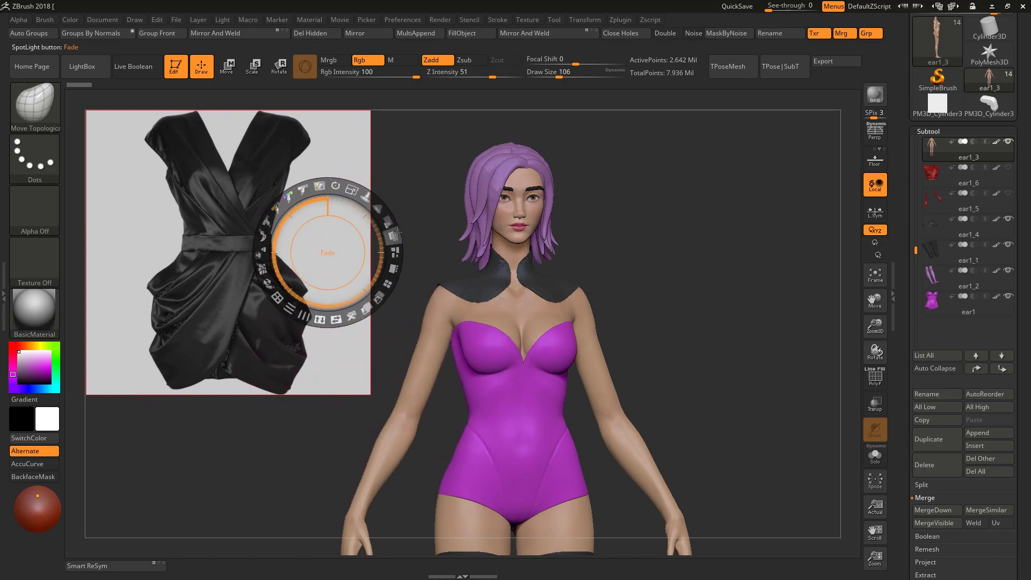
pyautogui.moveTo(397, 231); pyautogui.dragTo(373, 202)
pyautogui.moveTo(334, 253); pyautogui.dragTo(242, 205)
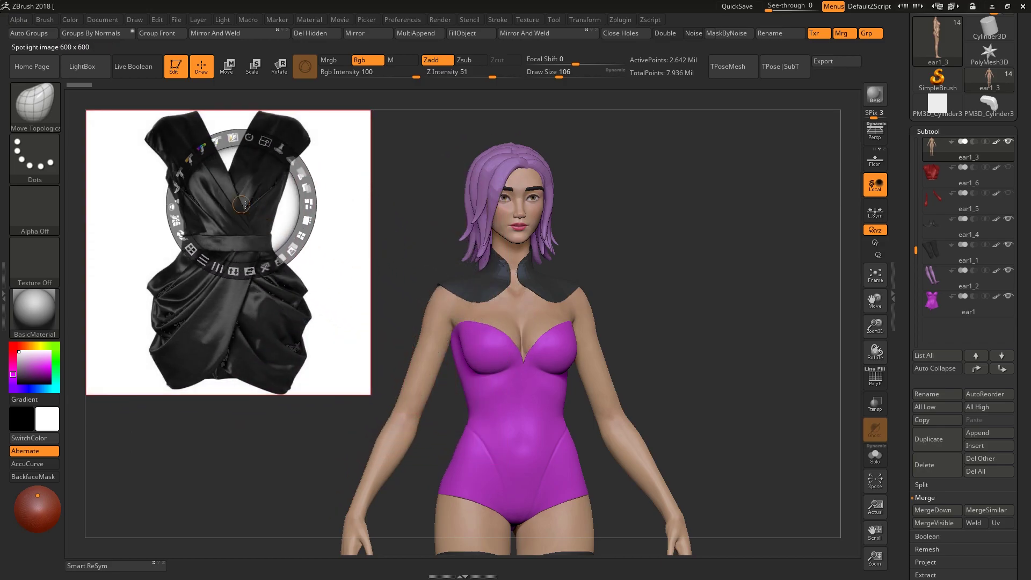
# Step: Toggle the Spotlight image's visibility, fine-tune its position, and leave Spotlight editing with the image displayed
pyautogui.hotkey('shift', 'z')
pyautogui.hotkey('shift', 'z')
pyautogui.moveTo(402, 223)
pyautogui.mouseDown()
pyautogui.moveTo(437, 222)
pyautogui.moveTo(417, 230)
pyautogui.mouseUp()
pyautogui.press('z')
pyautogui.press('z')
pyautogui.press('z')
pyautogui.moveTo(240, 218)
pyautogui.mouseDown()
pyautogui.moveTo(269, 216)
pyautogui.moveTo(237, 217)
pyautogui.mouseUp()
pyautogui.press('z')
pyautogui.press('z')
pyautogui.press('z')
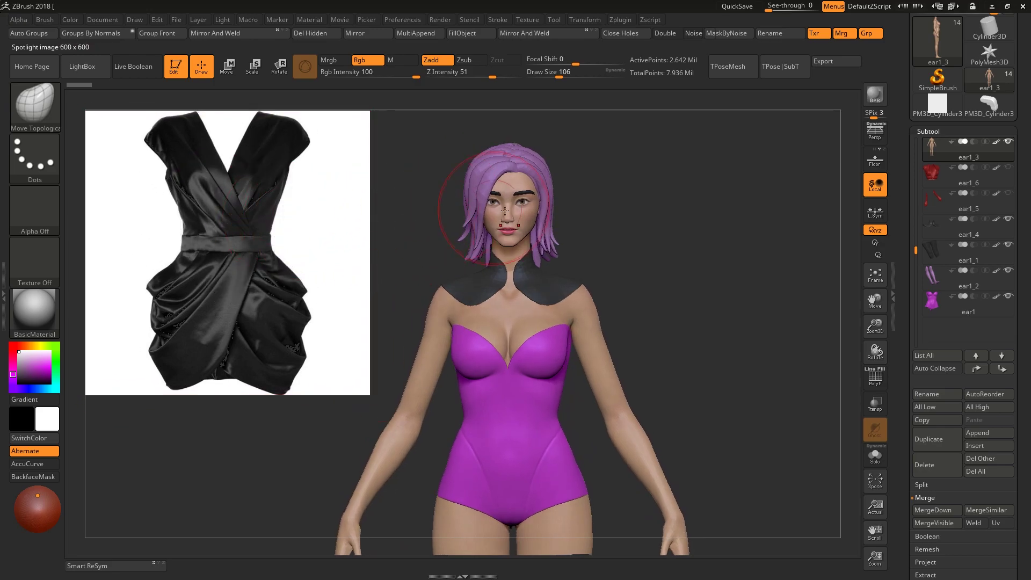
# Step: Open the Samples settings of the Move Topological brush
pyautogui.moveTo(709, 206); pyautogui.dragTo(778, 234)
pyautogui.keyDown('ctrl'); pyautogui.moveTo(685, 237); pyautogui.dragTo(685, 273, button='right'); pyautogui.keyUp('ctrl')
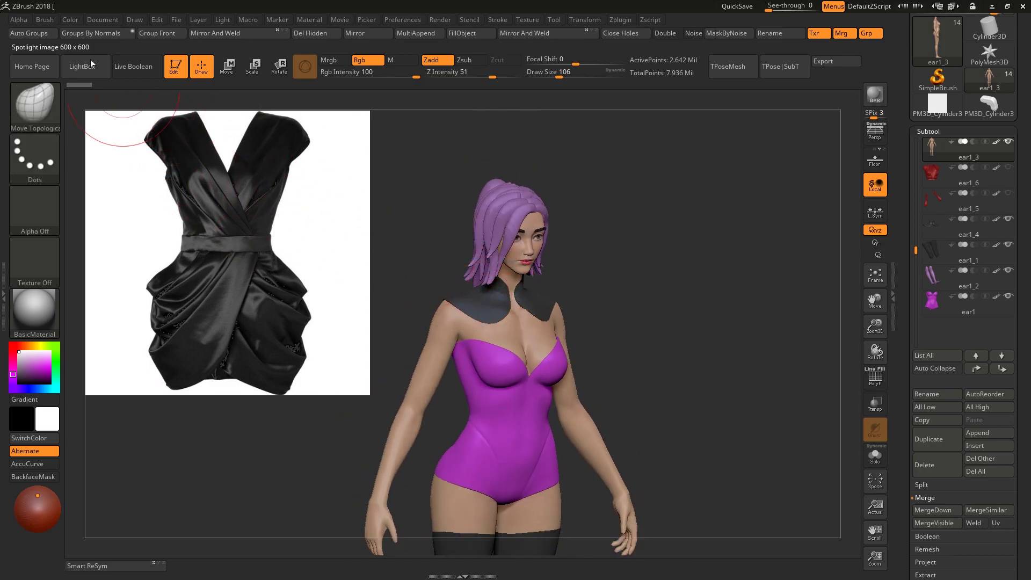
pyautogui.click(45, 19)
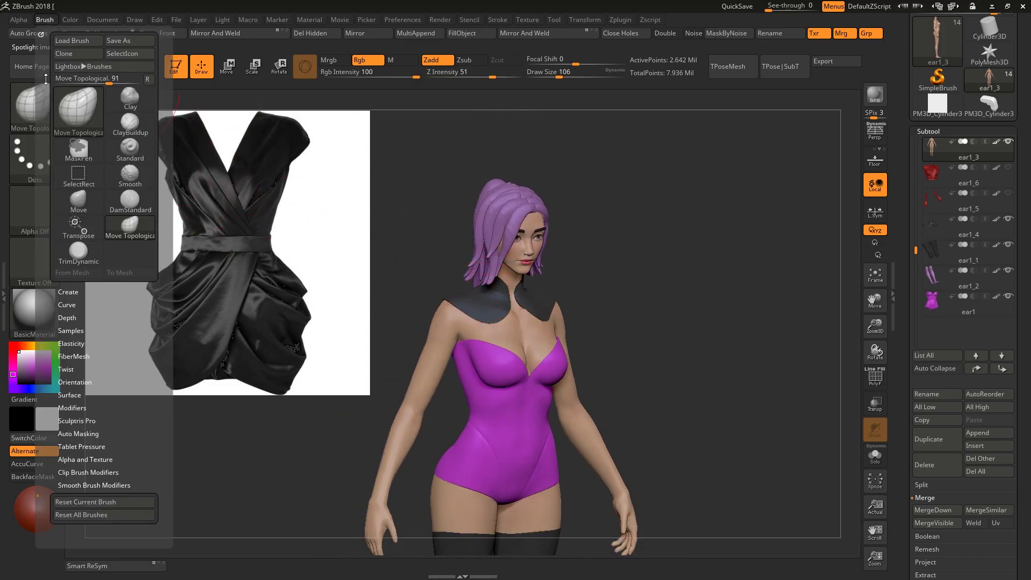
pyautogui.click(79, 331)
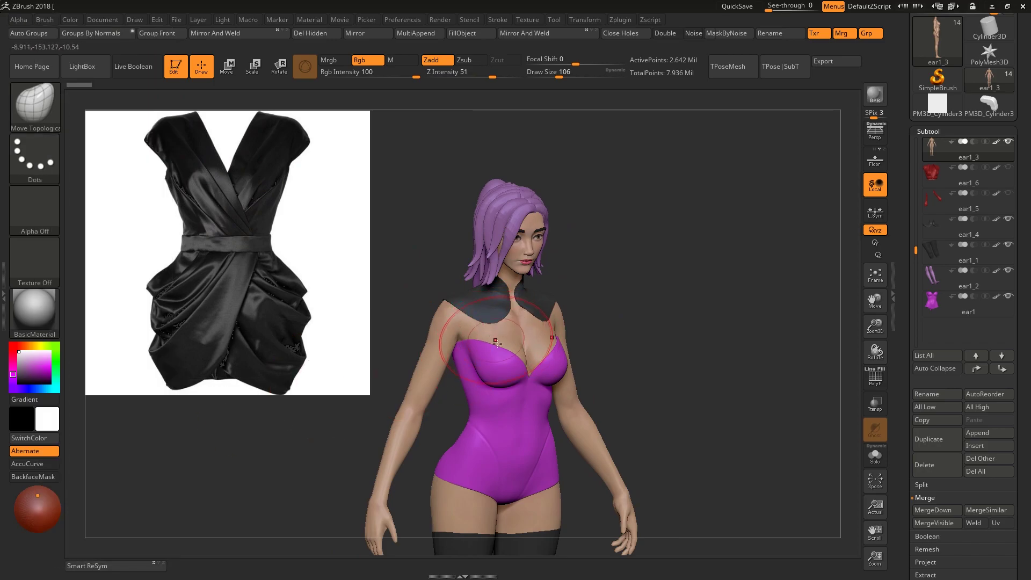
# Step: Turn the character to a straight front view and store it as the ZAppLink Front view
pyautogui.keyDown('shift'); pyautogui.moveTo(656, 326); pyautogui.dragTo(737, 409); pyautogui.keyUp('shift')
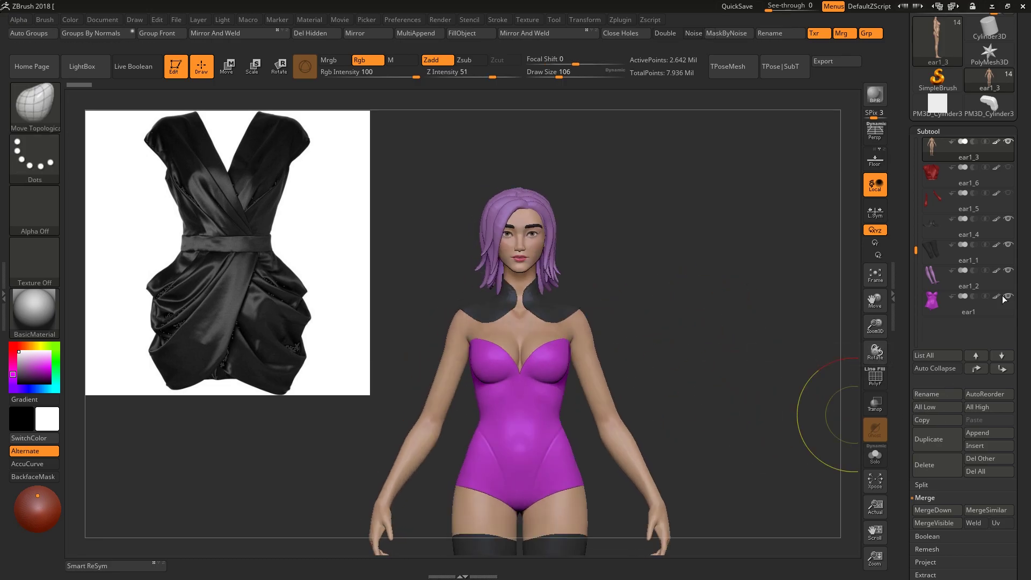
pyautogui.moveTo(717, 306)
pyautogui.mouseDown()
pyautogui.moveTo(623, 297)
pyautogui.moveTo(417, 204)
pyautogui.moveTo(470, 205)
pyautogui.moveTo(483, 264)
pyautogui.moveTo(657, 235)
pyautogui.mouseUp()
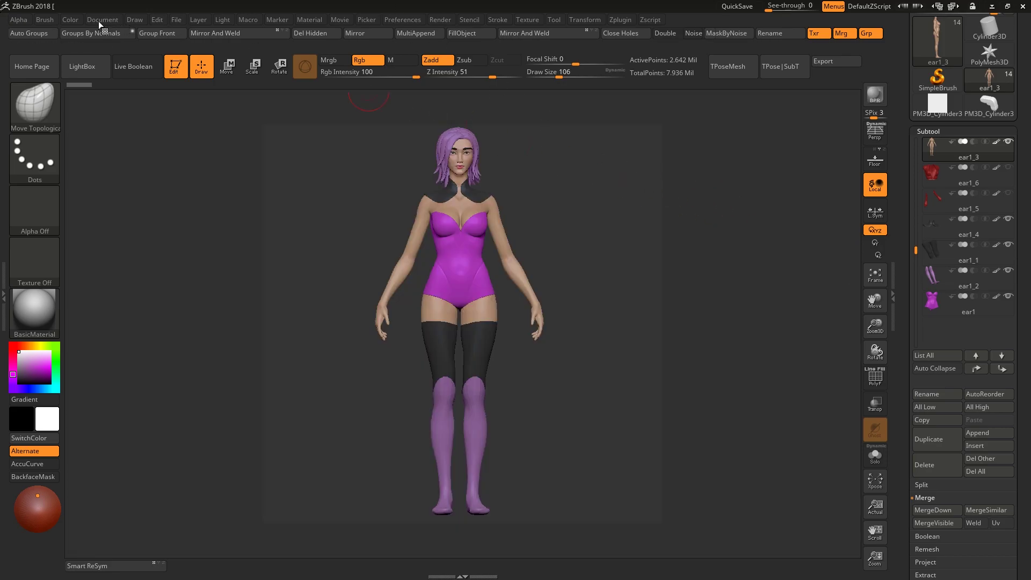
pyautogui.click(100, 22)
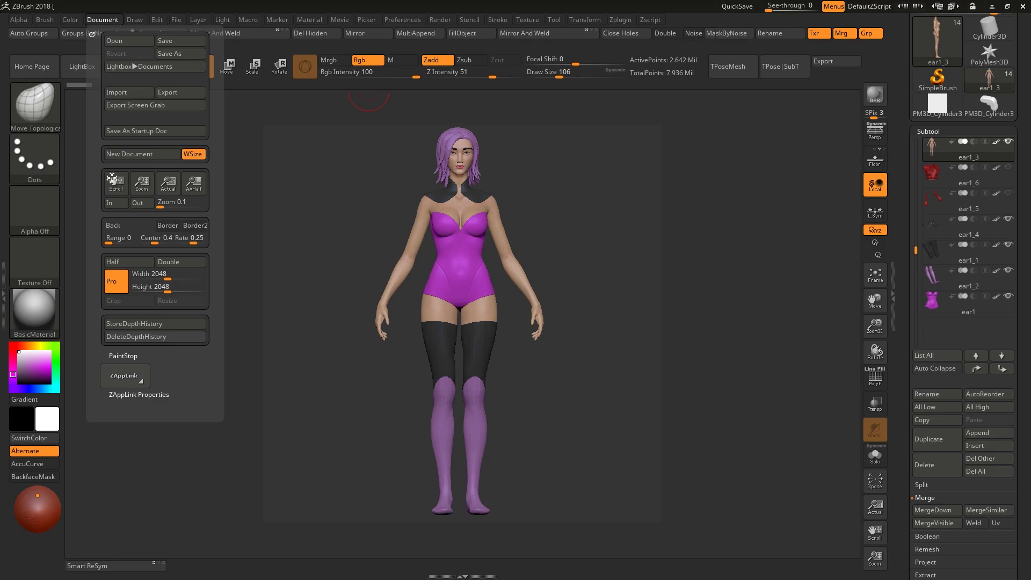
pyautogui.click(139, 395)
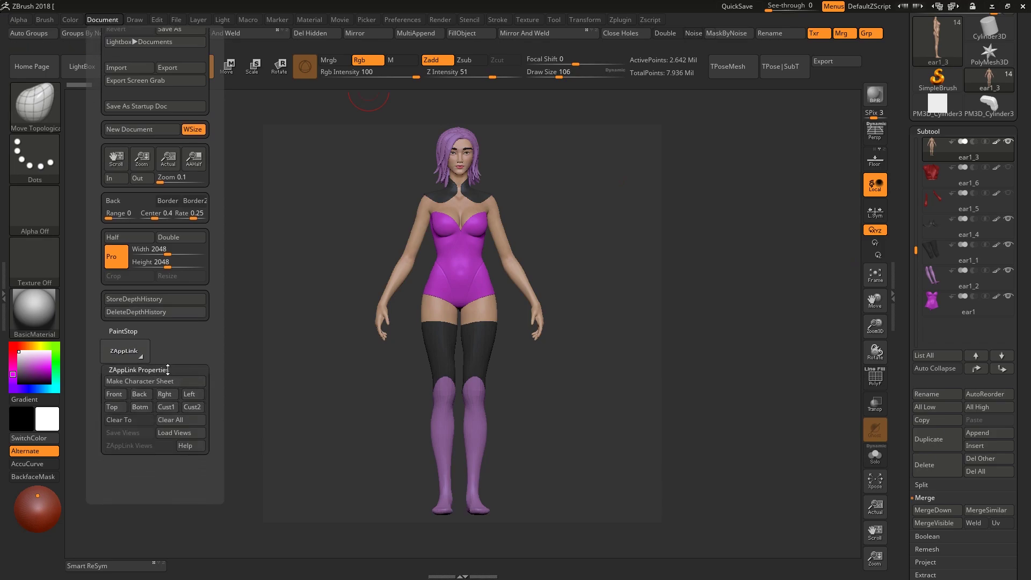
pyautogui.click(117, 398)
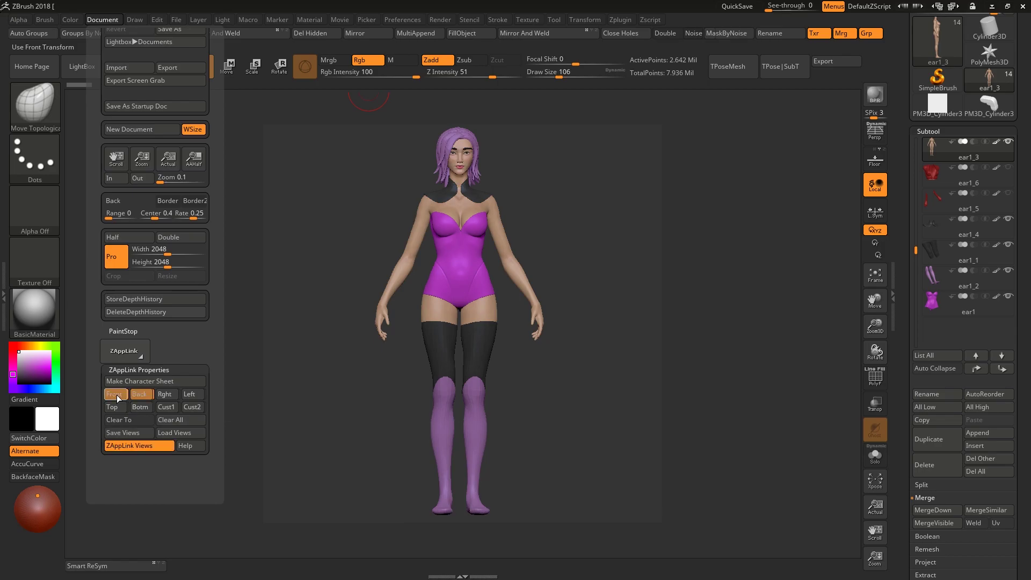
# Step: Store the character's side profile as the ZAppLink Right view, and dock the Document palette in the side tray
pyautogui.moveTo(349, 317); pyautogui.dragTo(398, 322)
pyautogui.click(103, 20)
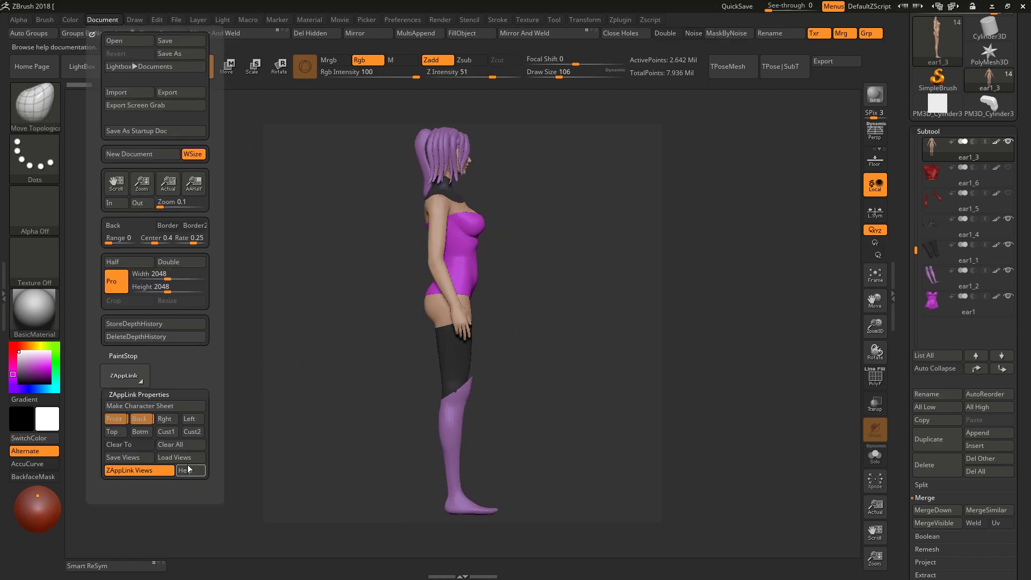
pyautogui.click(166, 420)
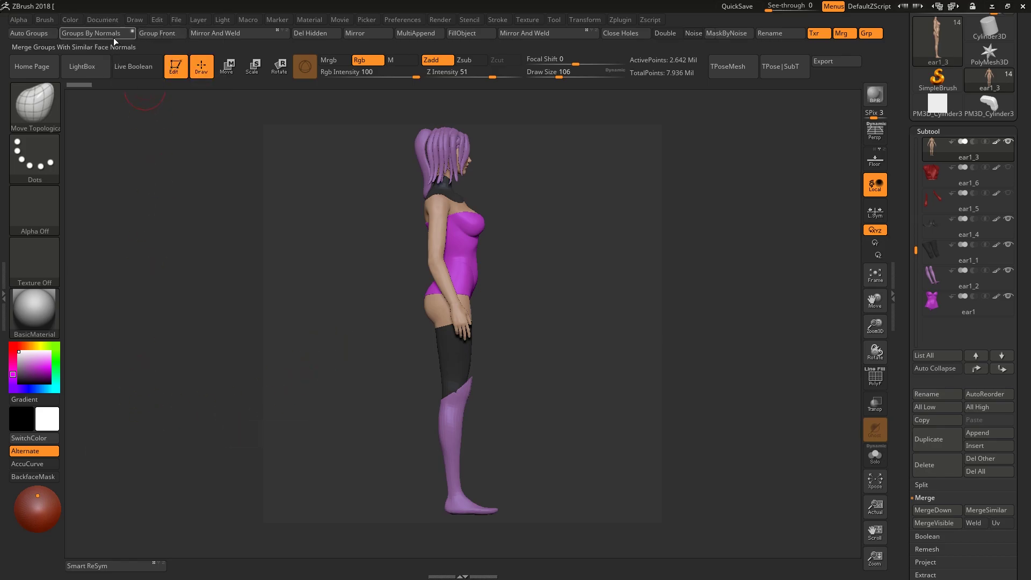
pyautogui.click(98, 20)
pyautogui.click(92, 35)
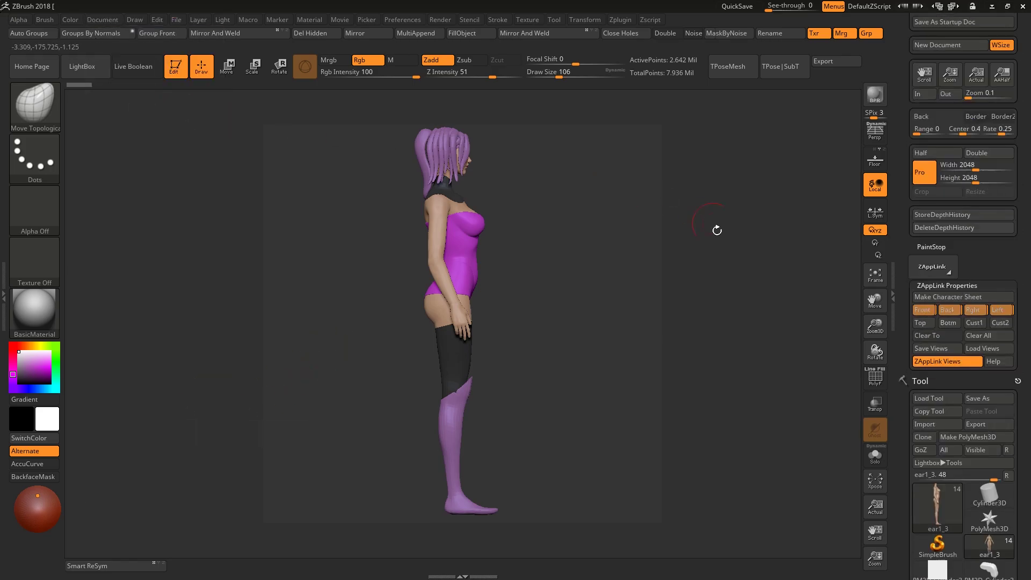
# Step: Store front and back three-quarter views of the character as Cust1 and Cust2, and make a character sheet from the stored views
pyautogui.moveTo(616, 348); pyautogui.dragTo(590, 362)
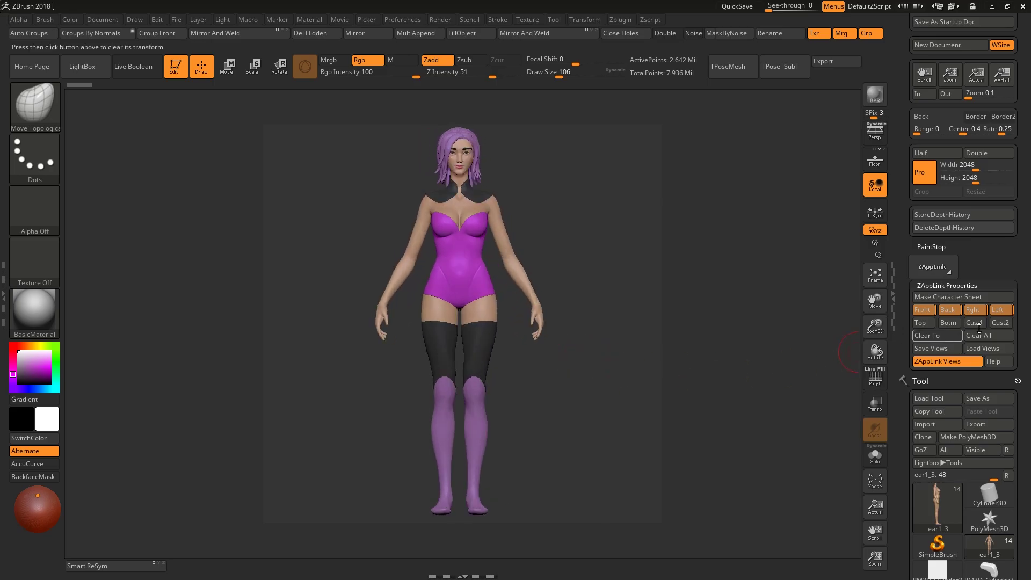
pyautogui.moveTo(635, 340); pyautogui.dragTo(708, 343)
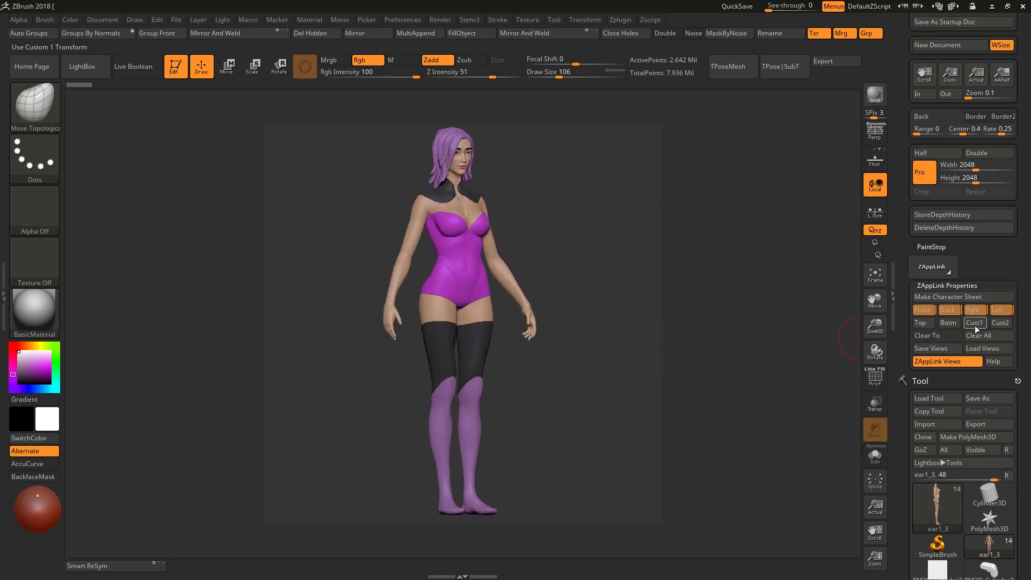
pyautogui.click(975, 326)
pyautogui.moveTo(557, 322); pyautogui.dragTo(258, 319)
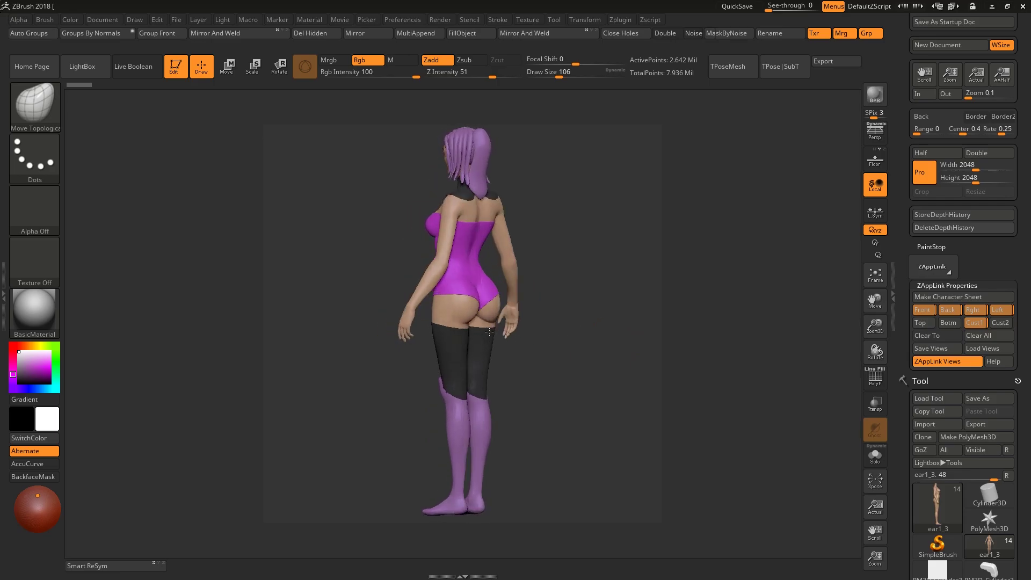
pyautogui.click(940, 301)
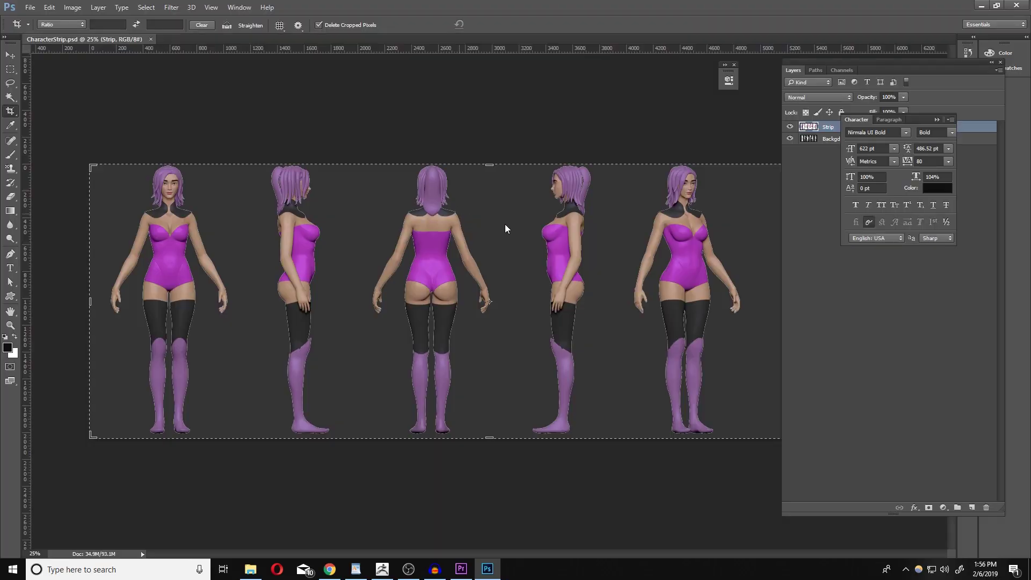
# Step: Switch to Photoshop and fill the Backgd layer of CharacterStrip.psd with the black foreground color
pyautogui.click(831, 139)
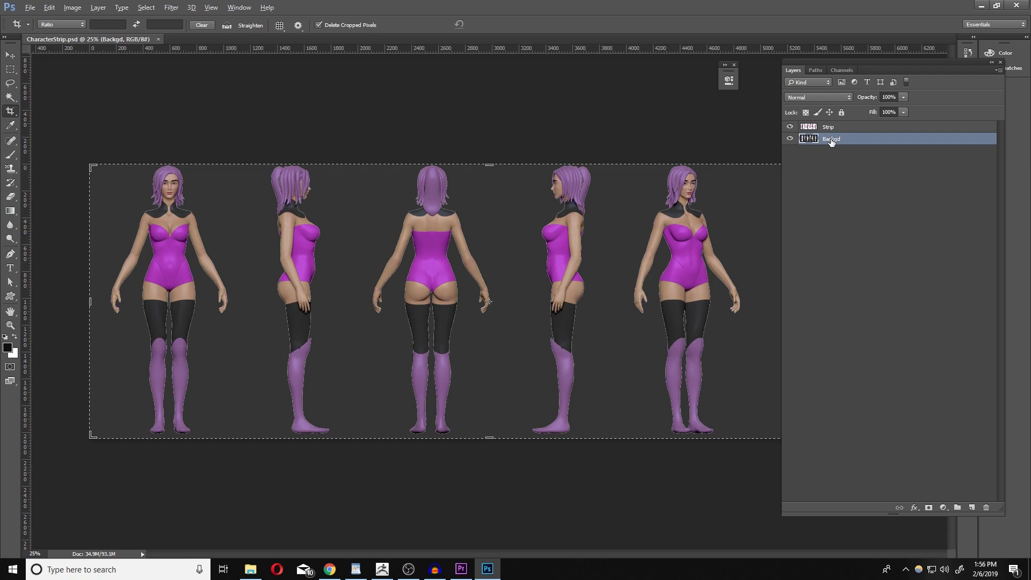
pyautogui.hotkey('alt', 'BackSpace')
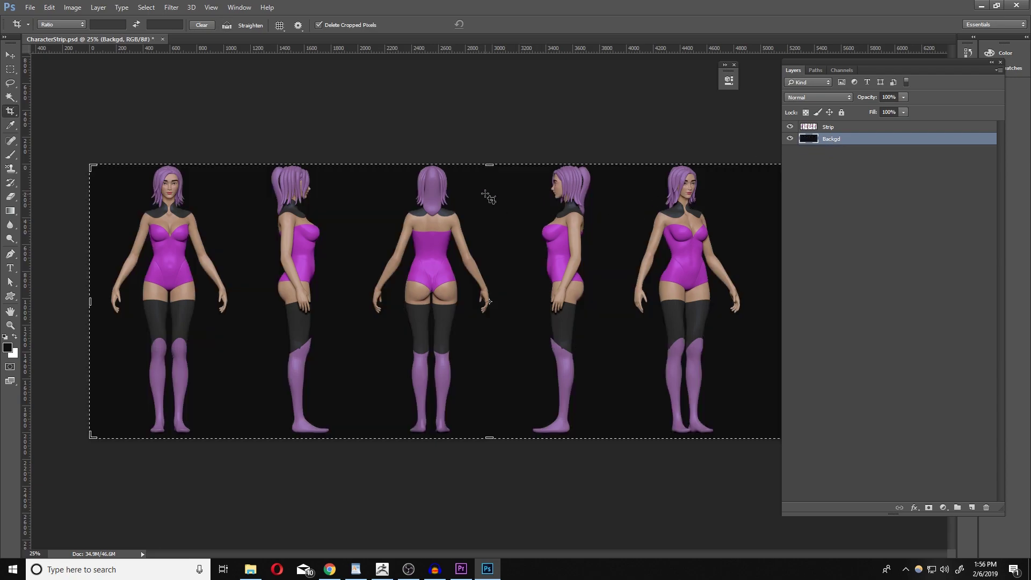
pyautogui.press('v')
# Step: Examine the character views in the strip as a whole and close up, and return to ZBrush
pyautogui.keyDown('alt'); pyautogui.scroll(-5, 590, 214); pyautogui.keyUp('alt')
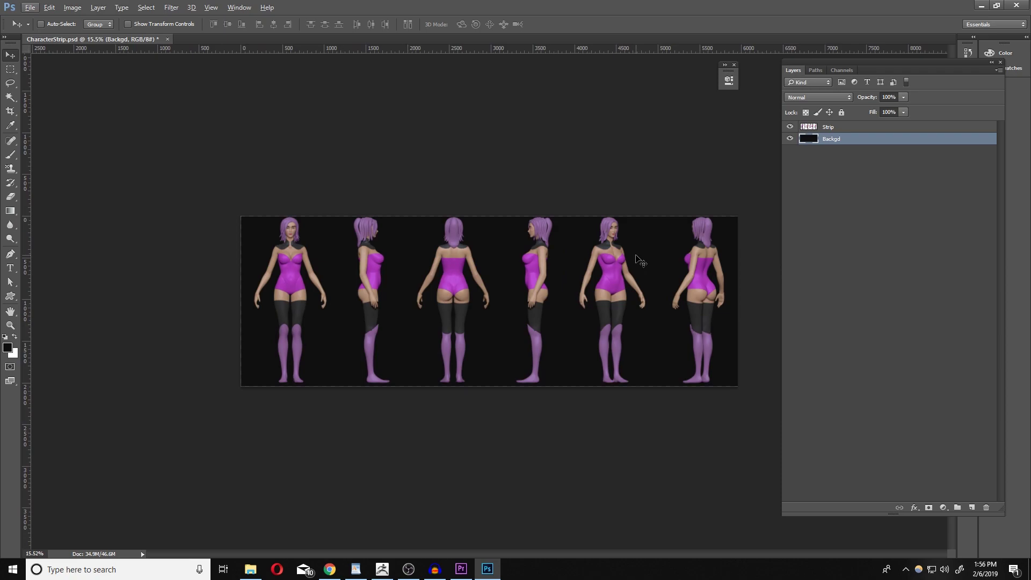
pyautogui.keyDown('alt'); pyautogui.scroll(10, 641, 262); pyautogui.keyUp('alt')
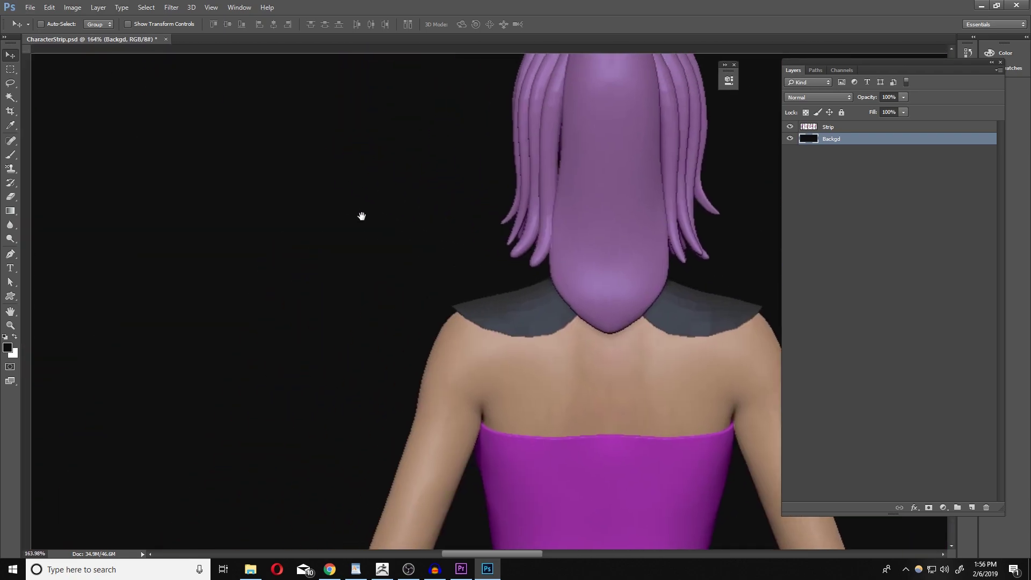
pyautogui.moveTo(363, 216); pyautogui.dragTo(741, 235)
pyautogui.moveTo(300, 199); pyautogui.dragTo(741, 230)
pyautogui.moveTo(279, 230); pyautogui.dragTo(747, 204)
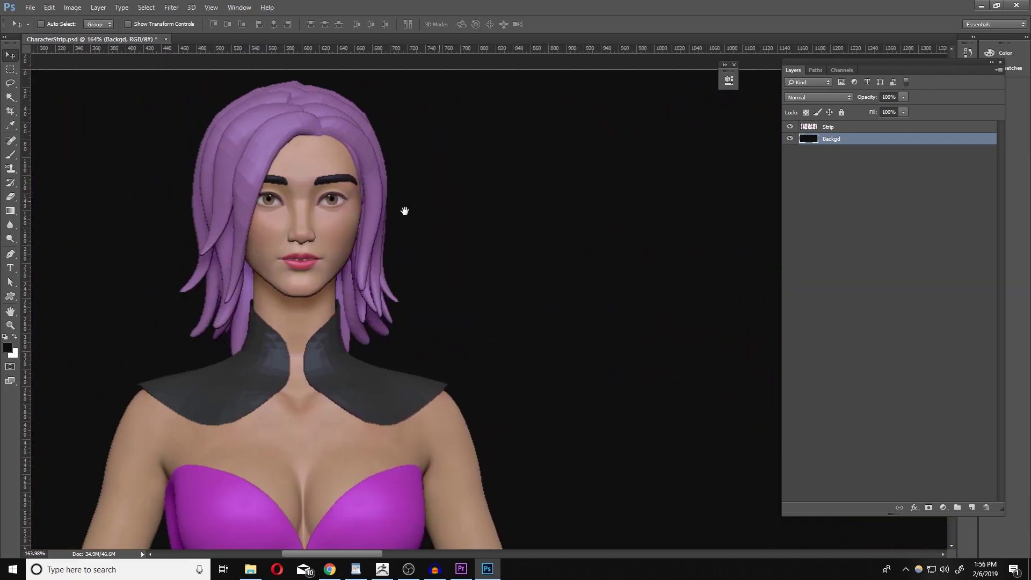
pyautogui.keyDown('alt'); pyautogui.scroll(-4, 460, 232); pyautogui.keyUp('alt')
pyautogui.hotkey('alt', 'Tab')
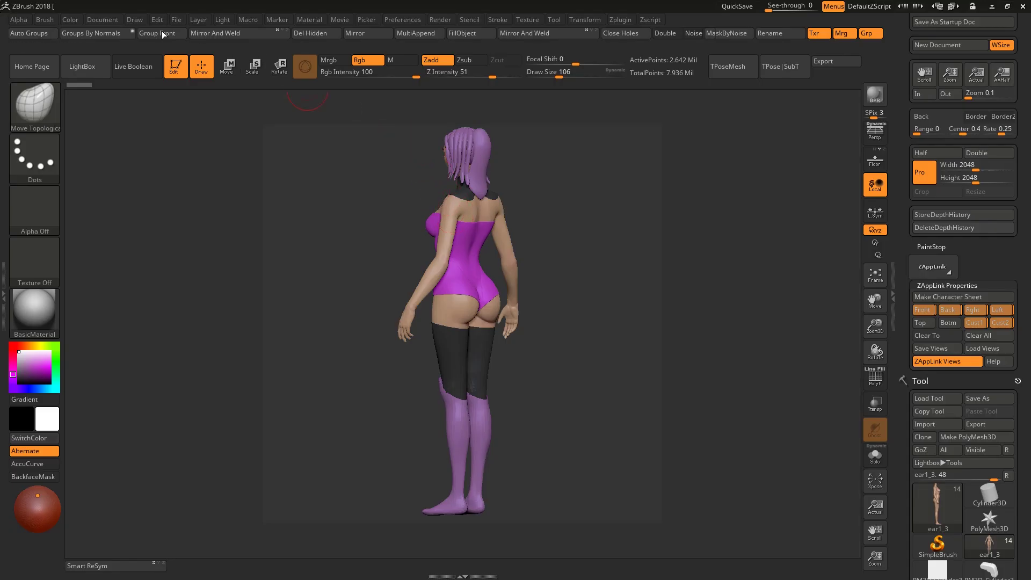
pyautogui.click(102, 19)
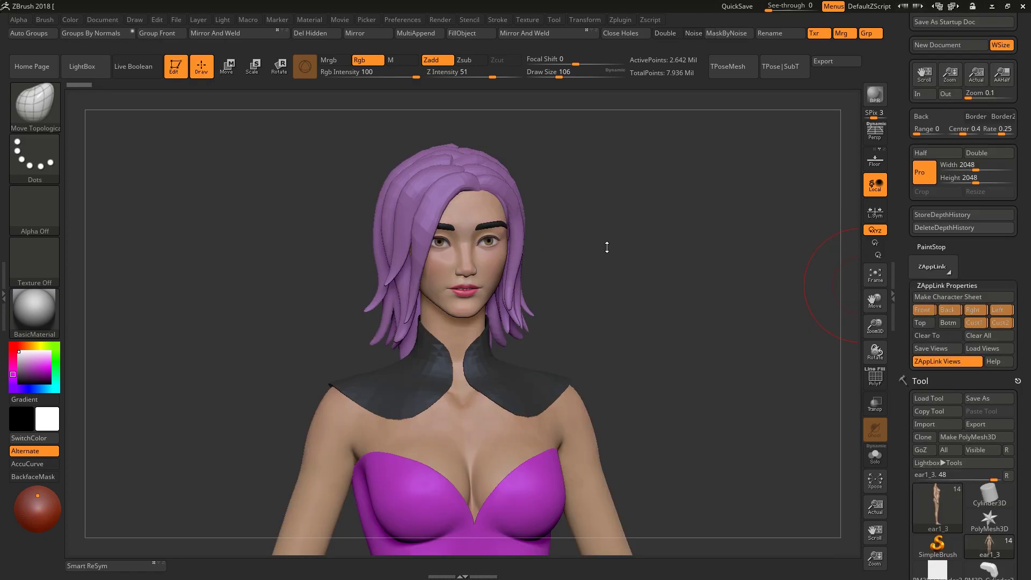
# Step: Expand the SubTool Master options in the Zplugin palette and dock the palette in the side tray
pyautogui.click(622, 20)
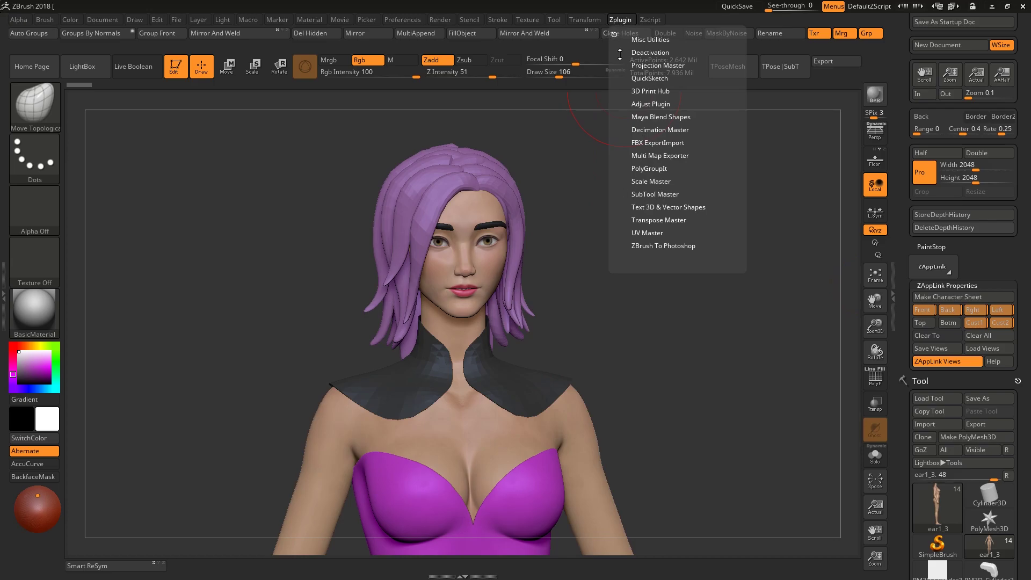
pyautogui.click(661, 194)
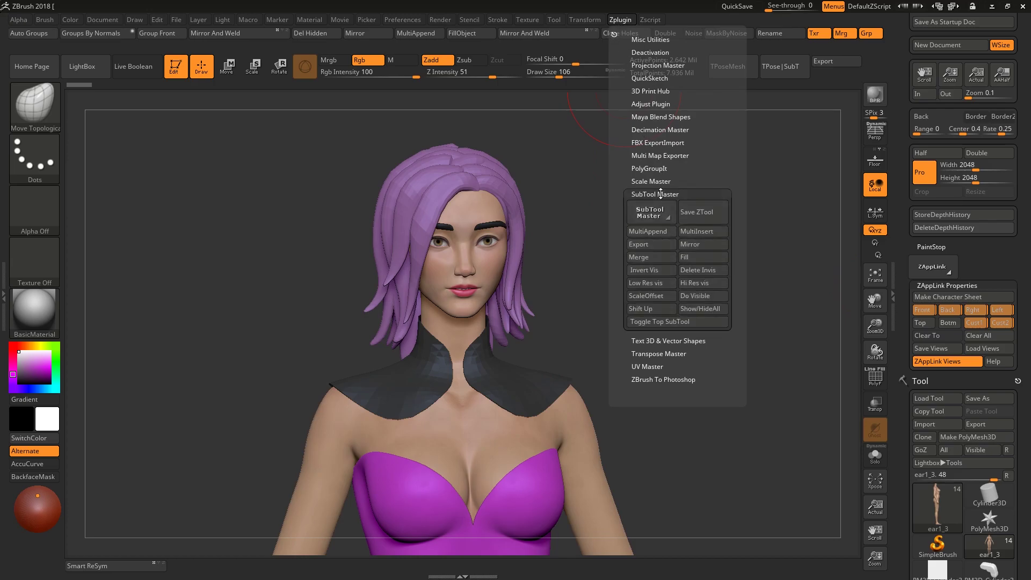
pyautogui.moveTo(694, 185); pyautogui.dragTo(697, 169)
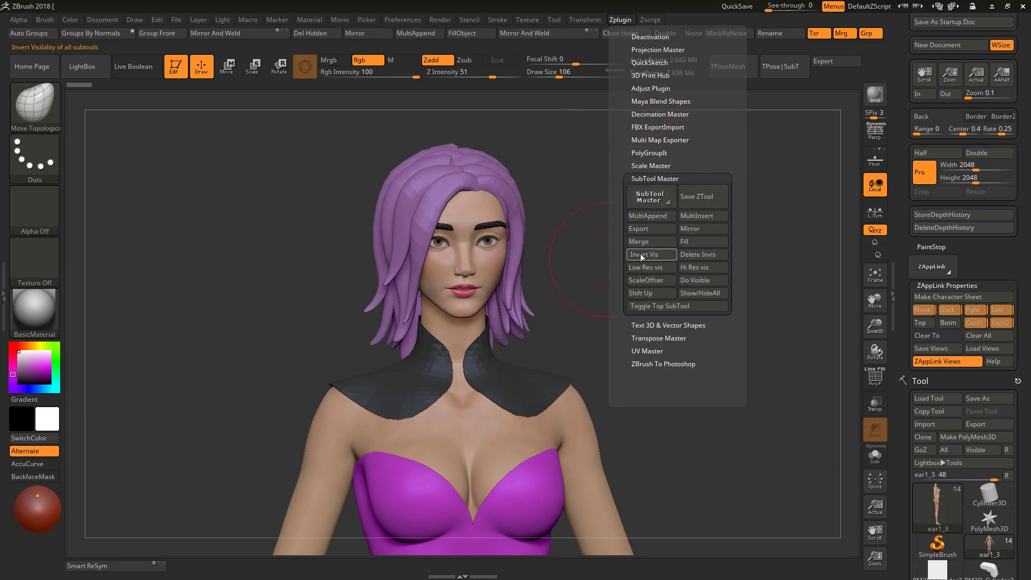
pyautogui.keyDown('ctrl'); pyautogui.moveTo(607, 279); pyautogui.dragTo(622, 266, button='right'); pyautogui.keyUp('ctrl')
pyautogui.press('f')
pyautogui.keyDown('alt'); pyautogui.moveTo(611, 231); pyautogui.dragTo(603, 256, button='right'); pyautogui.keyUp('alt')
pyautogui.click(620, 19)
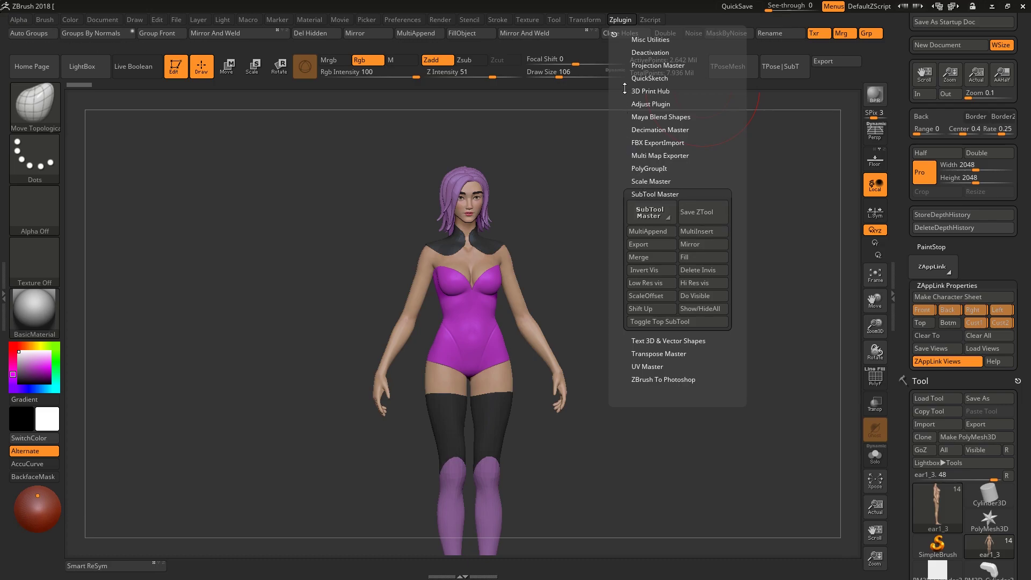
pyautogui.moveTo(616, 35); pyautogui.dragTo(32, 32)
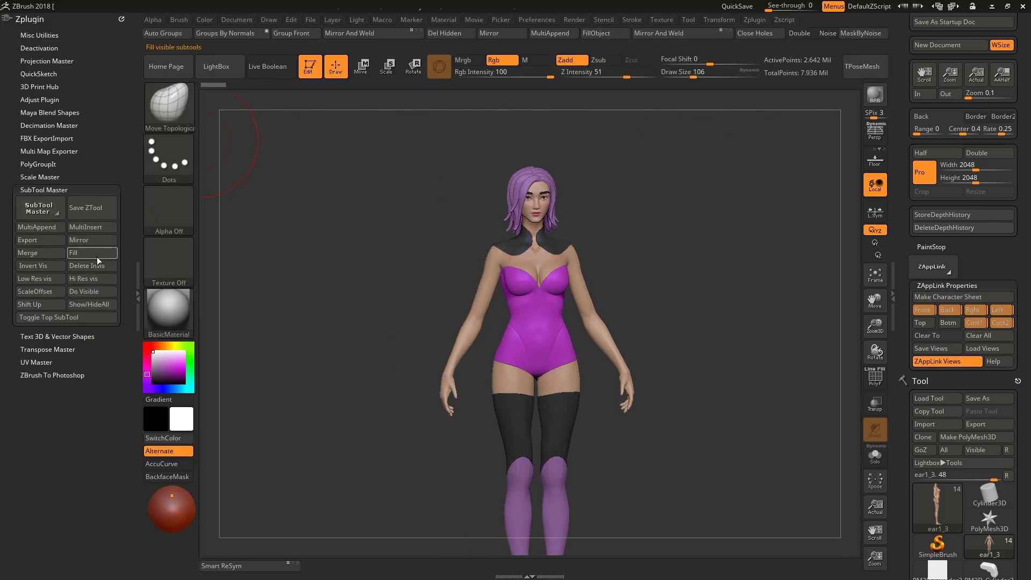
# Step: Fill all visible subtools with BasicMaterial using SubTool Master's Fill with the Material option
pyautogui.click(80, 254)
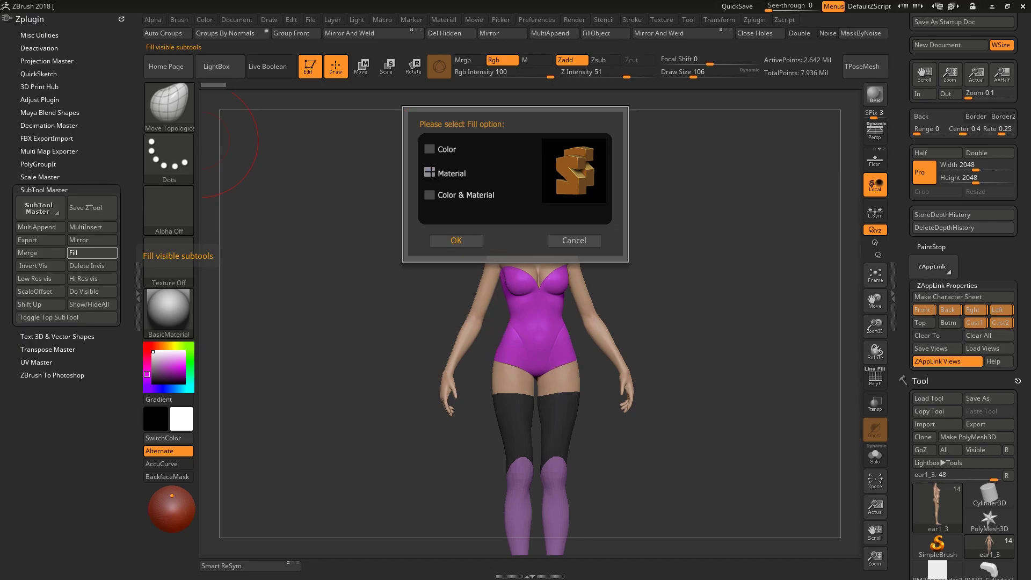
pyautogui.click(475, 242)
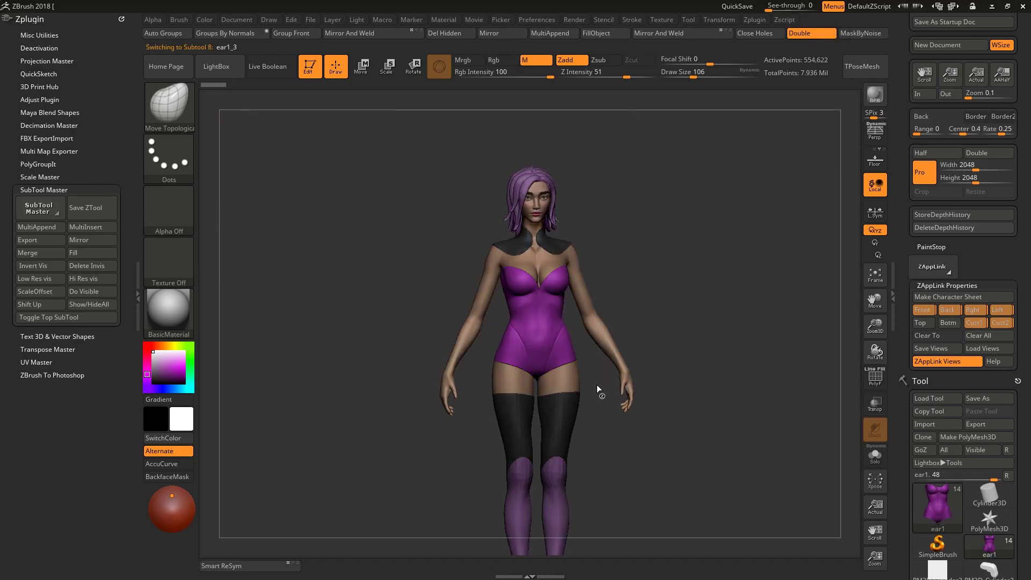
pyautogui.moveTo(894, 447); pyautogui.dragTo(896, 355)
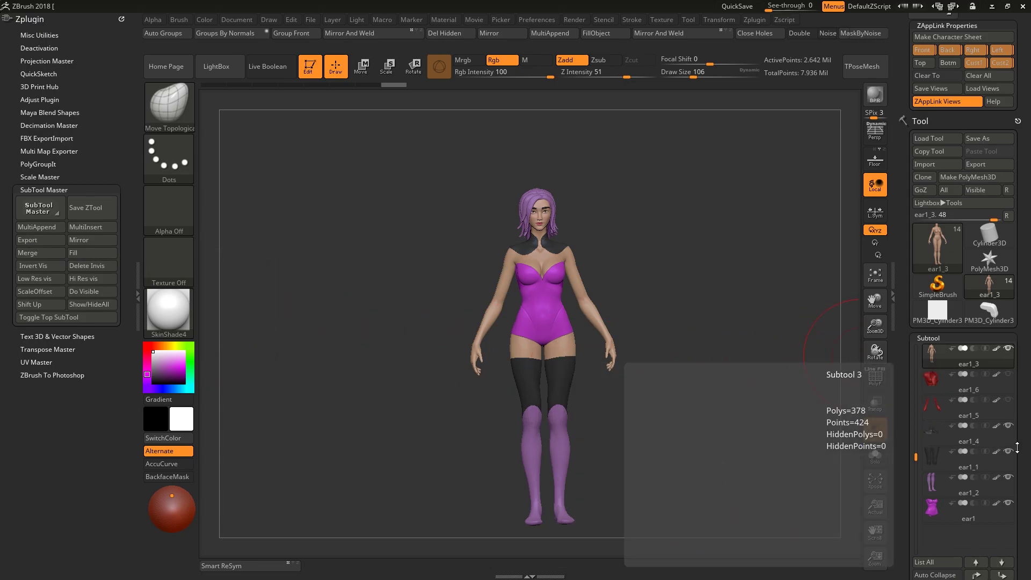
# Step: Review SubTool Master's Export, Mirror and MultiAppend dialogs, cancelling each one
pyautogui.click(30, 240)
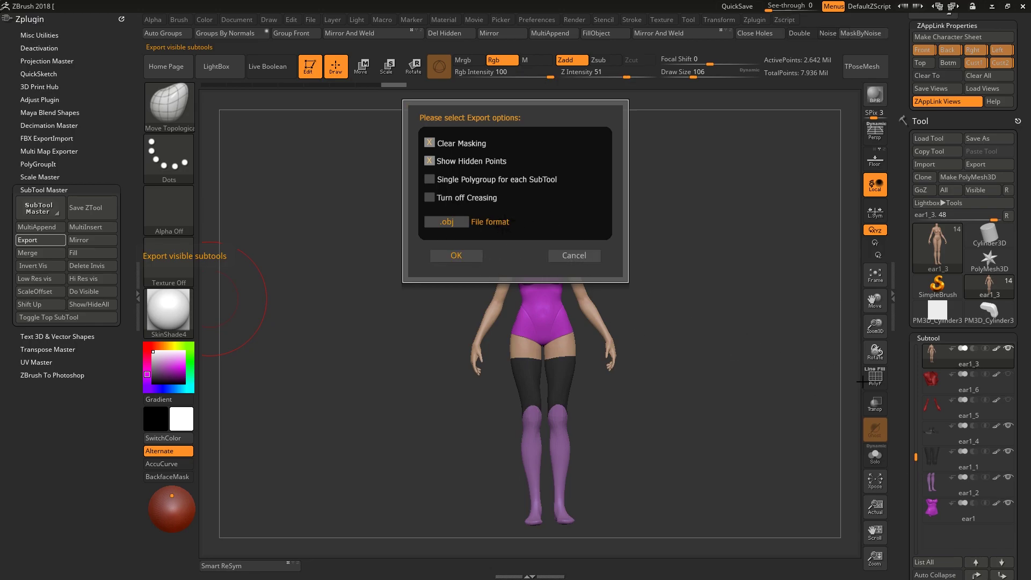
pyautogui.click(572, 256)
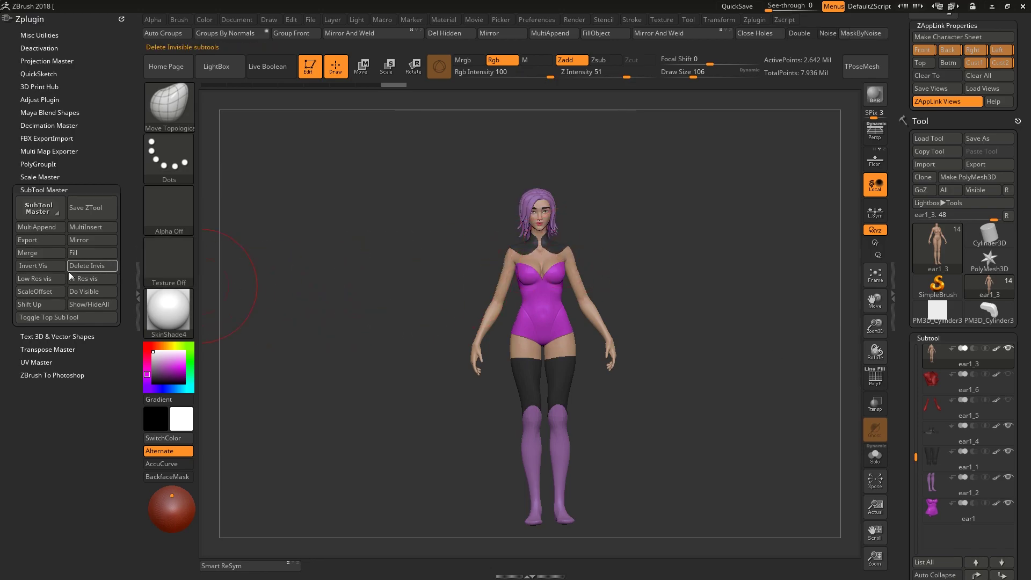
pyautogui.click(89, 240)
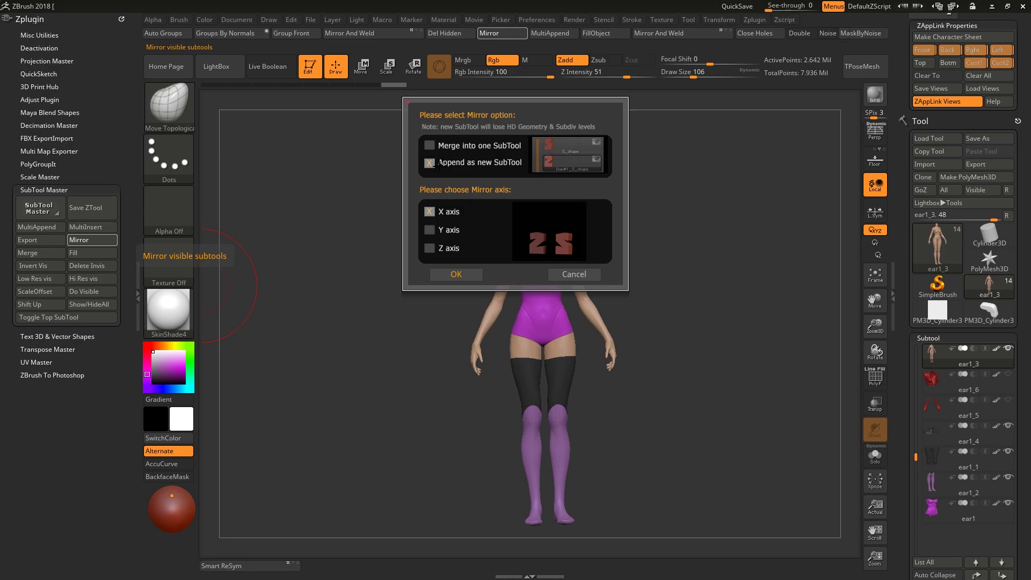
pyautogui.click(585, 274)
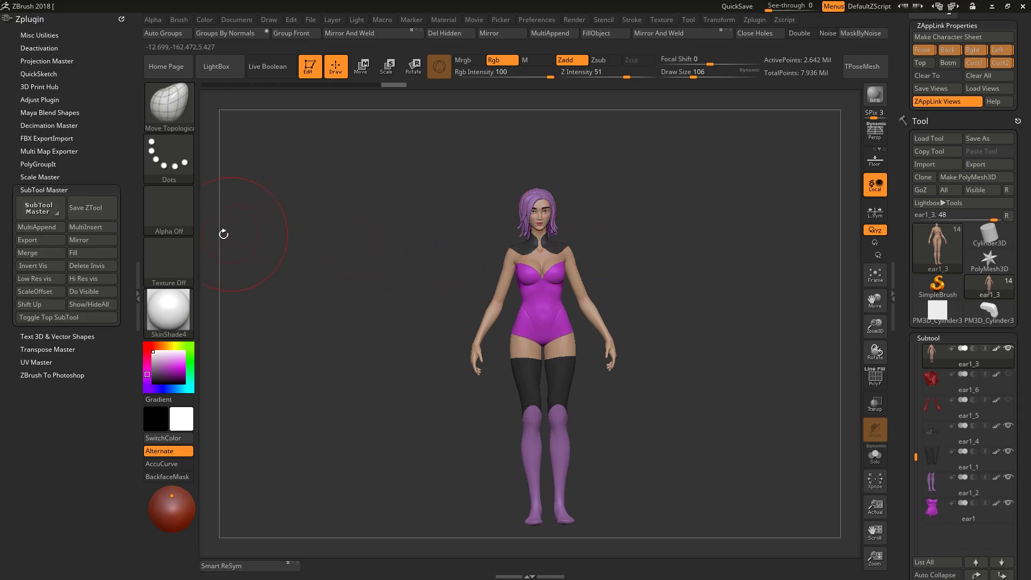
pyautogui.click(38, 228)
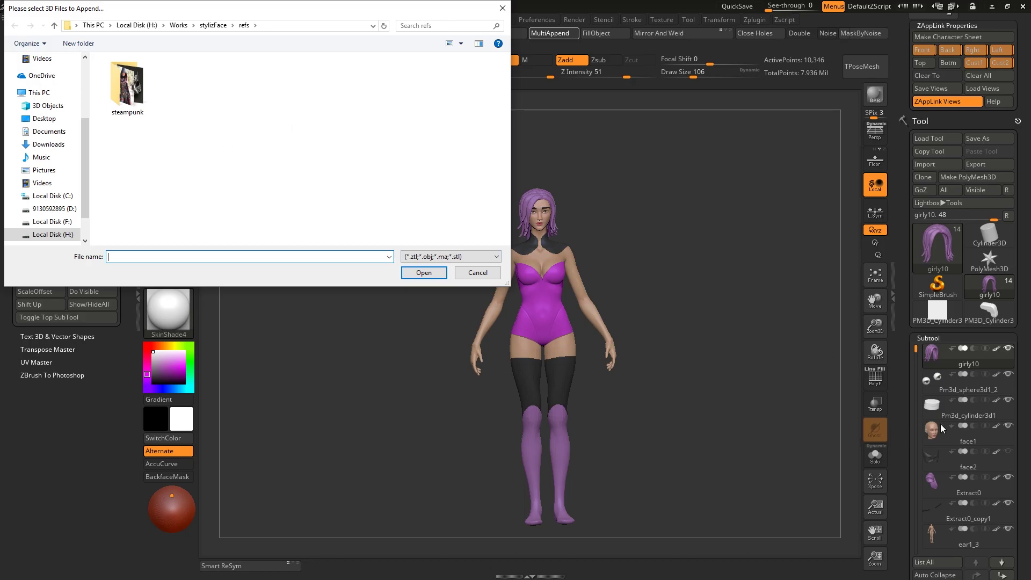
pyautogui.click(477, 272)
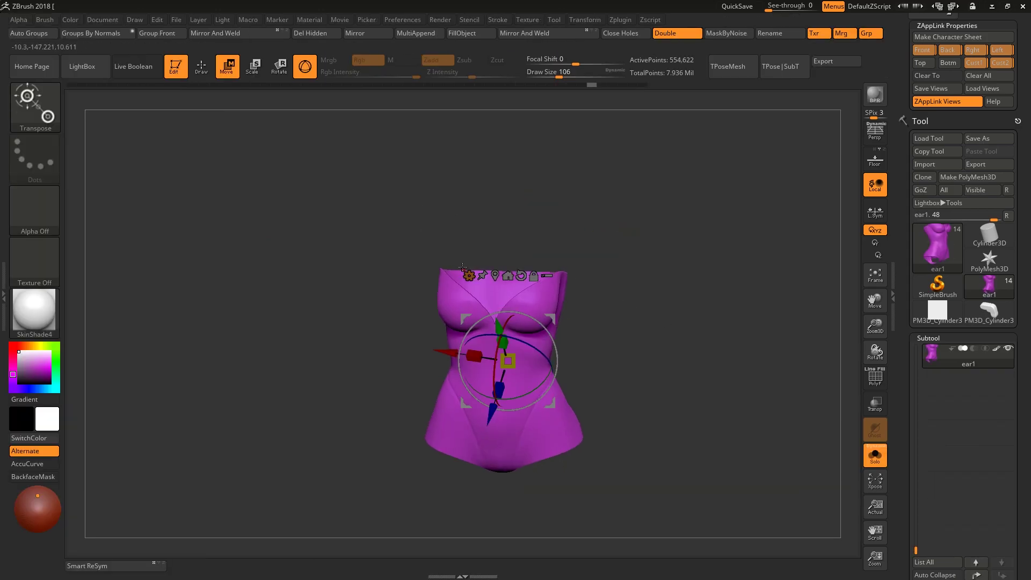
# Step: Apply the Deformer to the torso and pull its lattice control points to reshape the chest
pyautogui.click(467, 276)
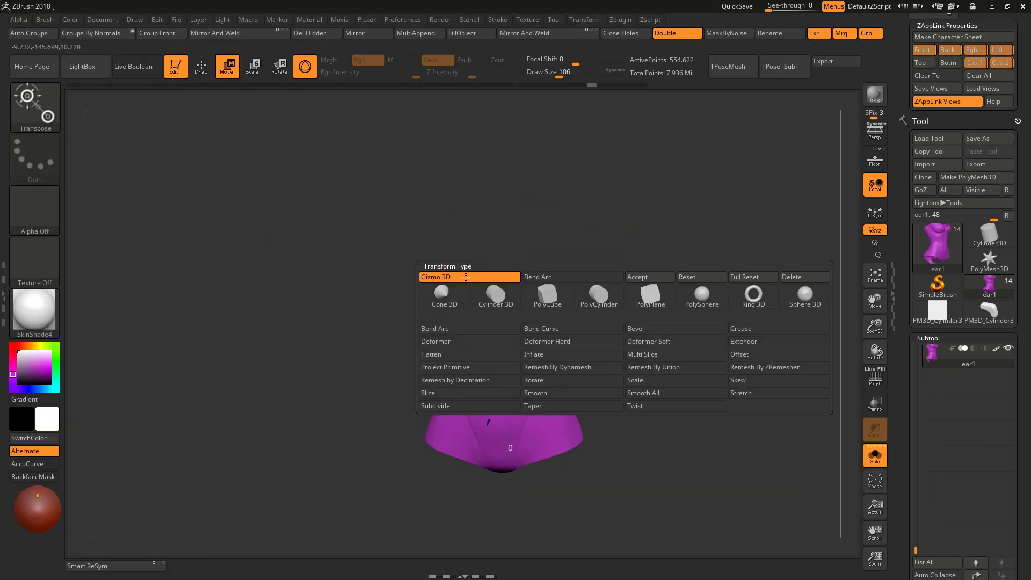
pyautogui.click(443, 344)
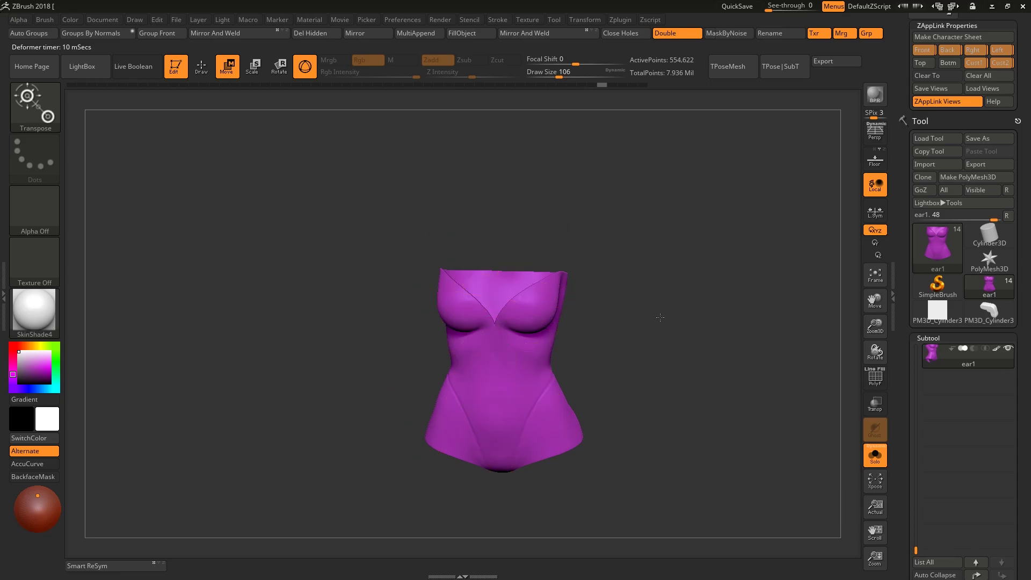
pyautogui.moveTo(576, 271); pyautogui.dragTo(666, 279)
pyautogui.moveTo(494, 280); pyautogui.dragTo(495, 319)
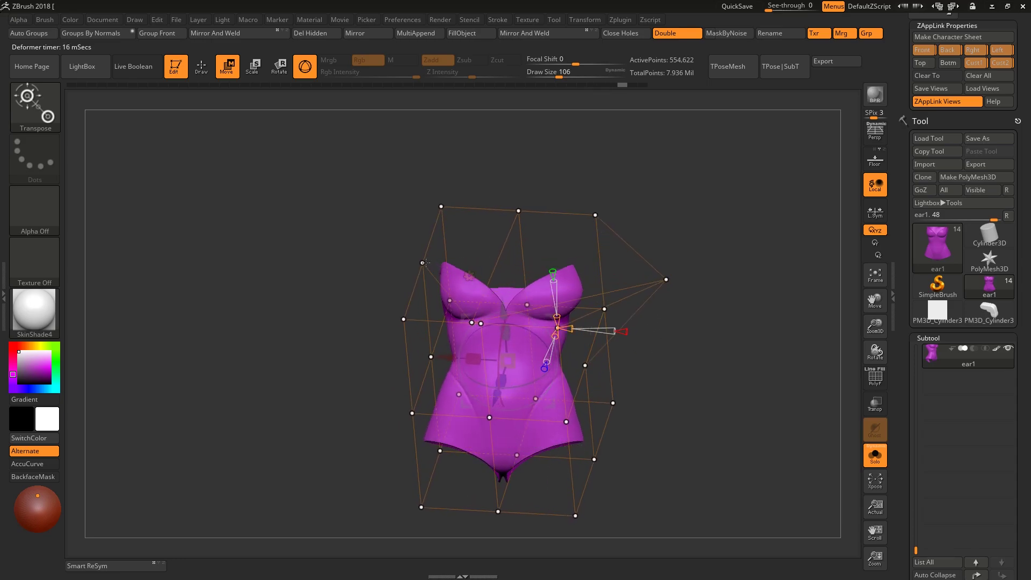
# Step: Try stronger distortions of the torso by pulling further Deformer lattice points while viewing it from other angles
pyautogui.moveTo(631, 330); pyautogui.dragTo(482, 265)
pyautogui.moveTo(549, 205); pyautogui.dragTo(587, 226)
pyautogui.moveTo(486, 212); pyautogui.dragTo(690, 265)
pyautogui.moveTo(514, 310); pyautogui.dragTo(478, 354)
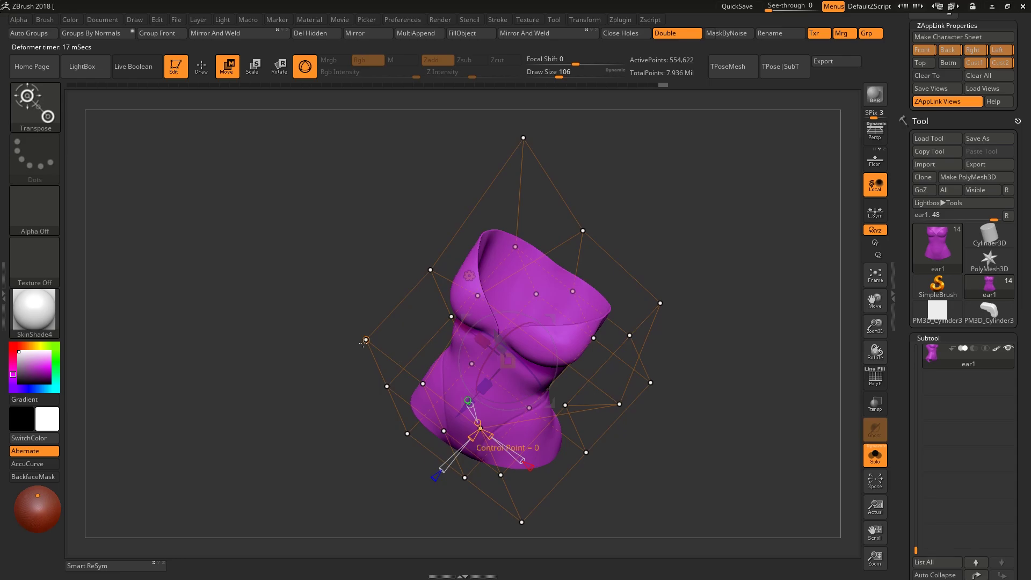
pyautogui.moveTo(366, 339)
pyautogui.mouseDown()
pyautogui.moveTo(334, 356)
pyautogui.moveTo(540, 324)
pyautogui.mouseUp()
# Step: Undo the recent lattice deformations of the torso
pyautogui.hotkey('ctrl', 'z')
pyautogui.hotkey('ctrl', 'z')
pyautogui.hotkey('ctrl', 'z')
pyautogui.hotkey('ctrl', 'z')
pyautogui.hotkey('ctrl', 'z')
pyautogui.hotkey('ctrl', 'z')
pyautogui.hotkey('ctrl', 'z')
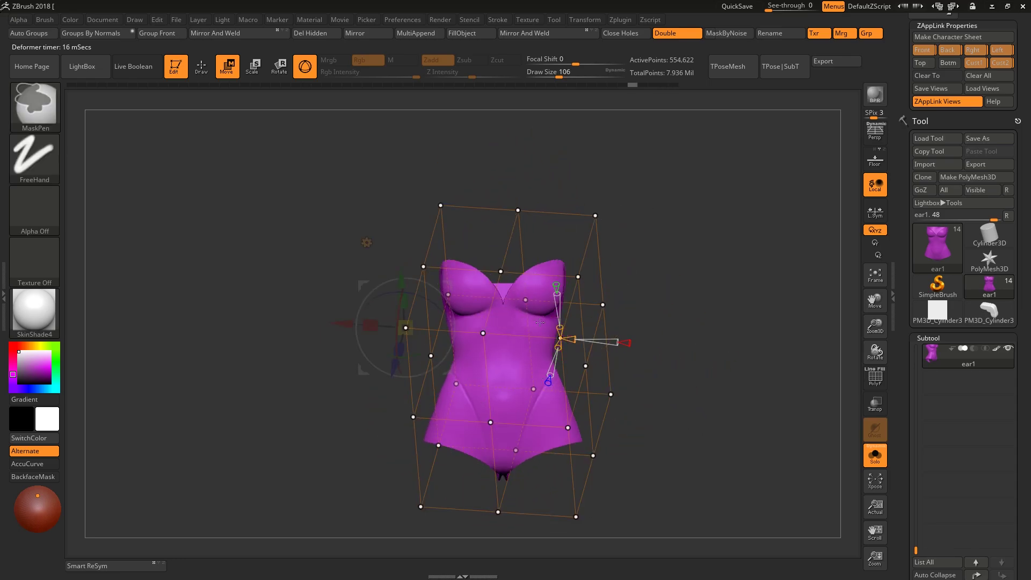
# Step: Apply the Bend Arc deformer to the torso, test its handles with an undo in between, and return to Draw mode
pyautogui.click(468, 275)
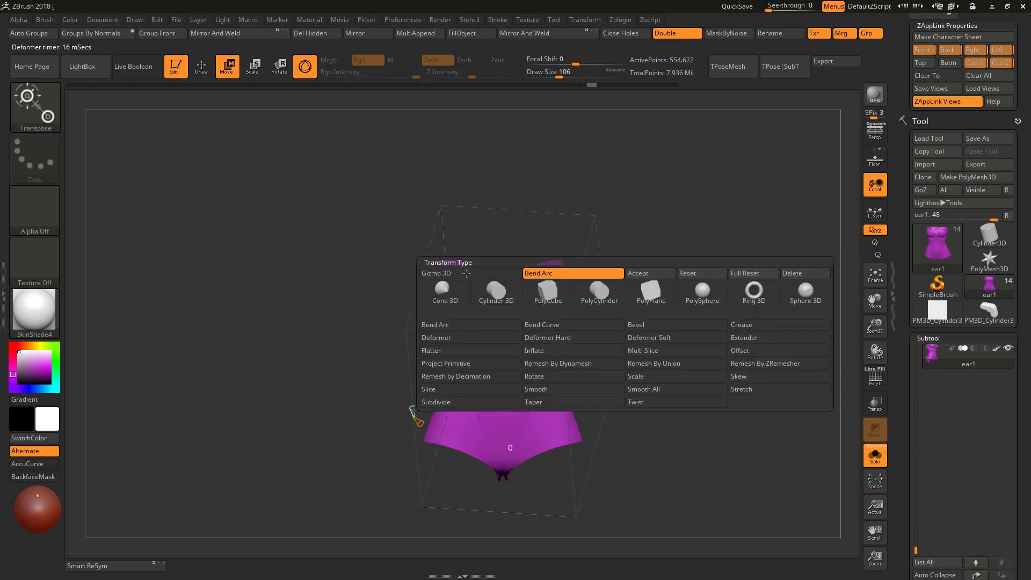
pyautogui.click(452, 324)
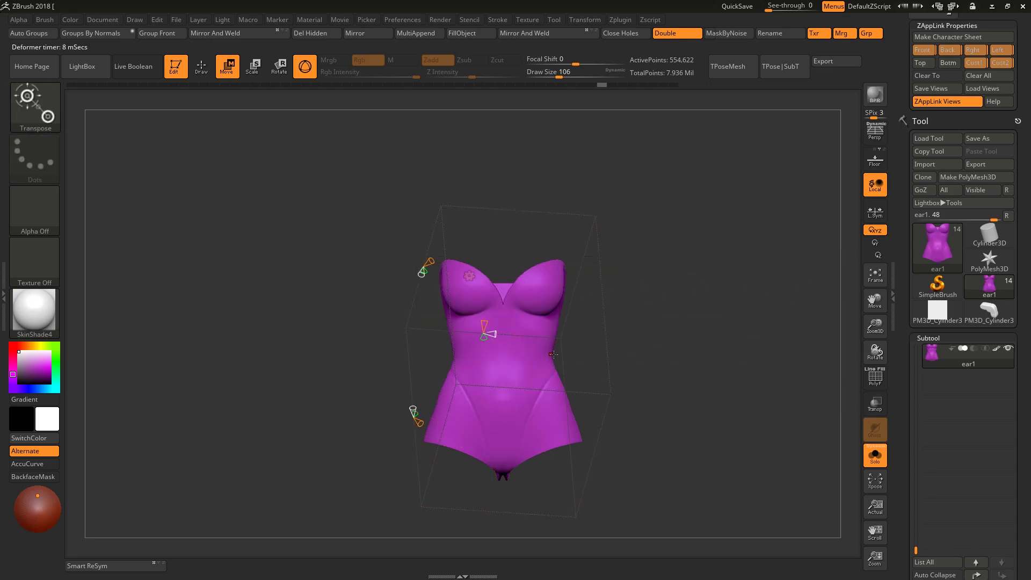
pyautogui.moveTo(483, 339)
pyautogui.mouseDown()
pyautogui.moveTo(479, 265)
pyautogui.moveTo(483, 343)
pyautogui.moveTo(486, 306)
pyautogui.mouseUp()
pyautogui.hotkey('ctrl', 'z')
pyautogui.moveTo(414, 414)
pyautogui.mouseDown()
pyautogui.moveTo(444, 424)
pyautogui.moveTo(477, 385)
pyautogui.moveTo(447, 417)
pyautogui.moveTo(365, 398)
pyautogui.moveTo(451, 397)
pyautogui.moveTo(524, 344)
pyautogui.moveTo(558, 356)
pyautogui.mouseUp()
pyautogui.click(201, 66)
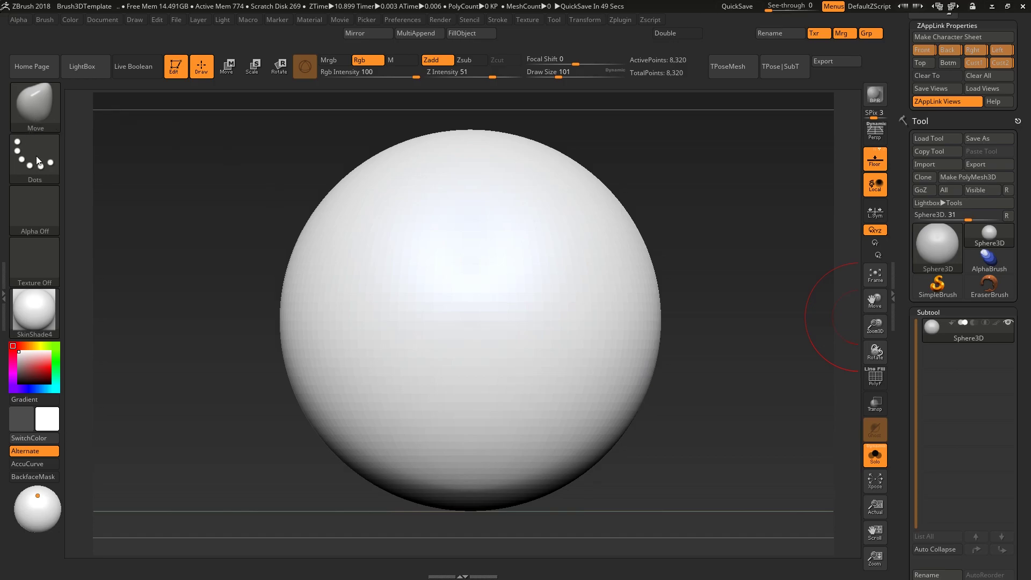
# Step: Open the Brush3DTemplate1024.ZPR project from the Misc projects folder in LightBox
pyautogui.click(44, 20)
pyautogui.click(101, 73)
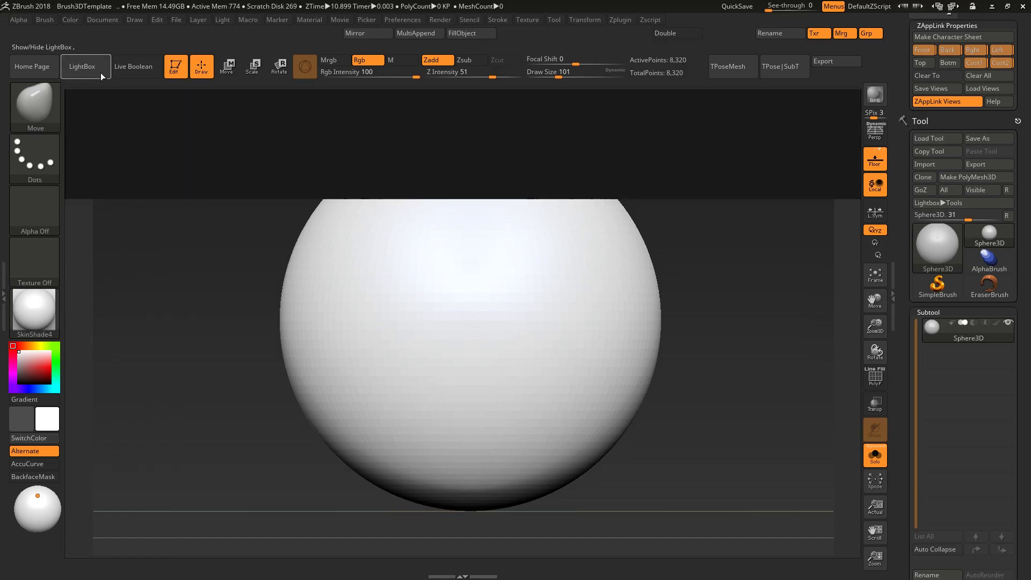
pyautogui.click(148, 99)
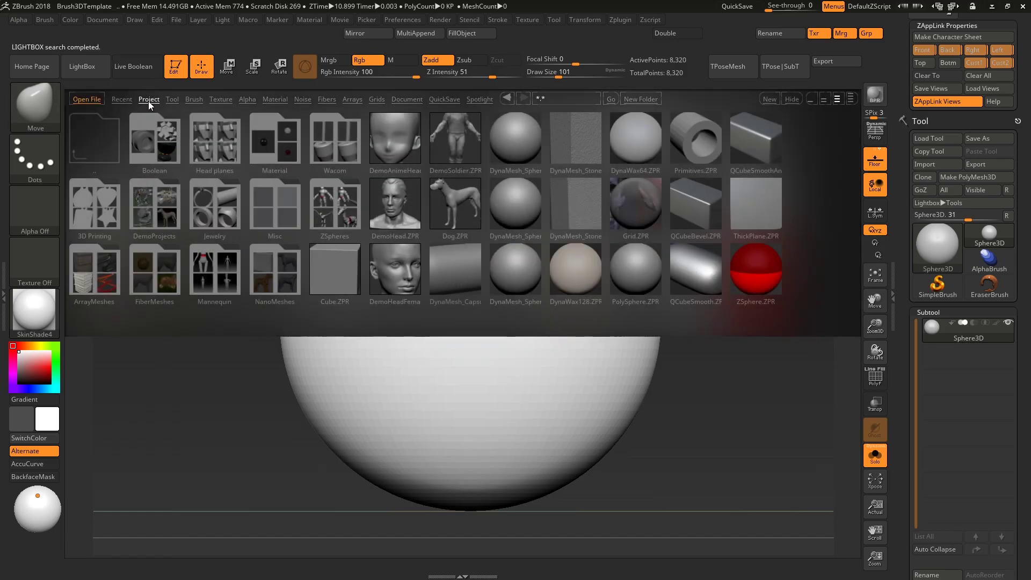
pyautogui.doubleClick(272, 200)
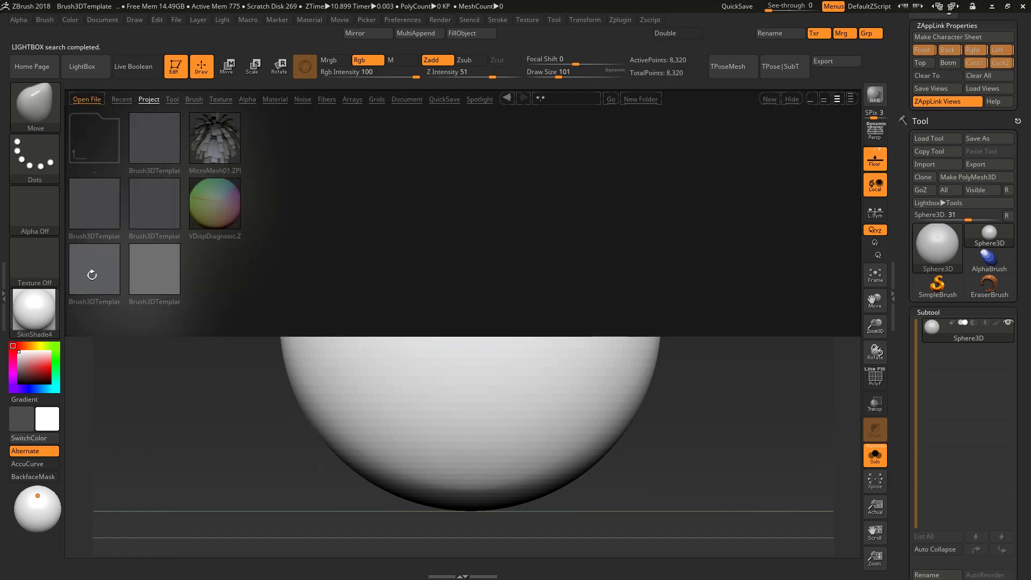
pyautogui.click(99, 278)
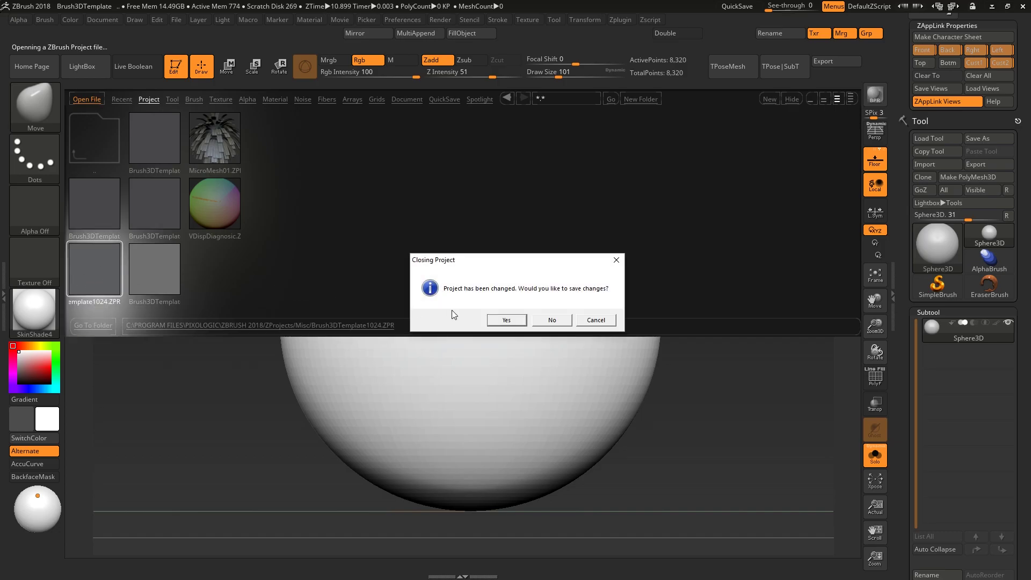
pyautogui.click(490, 321)
pyautogui.click(426, 270)
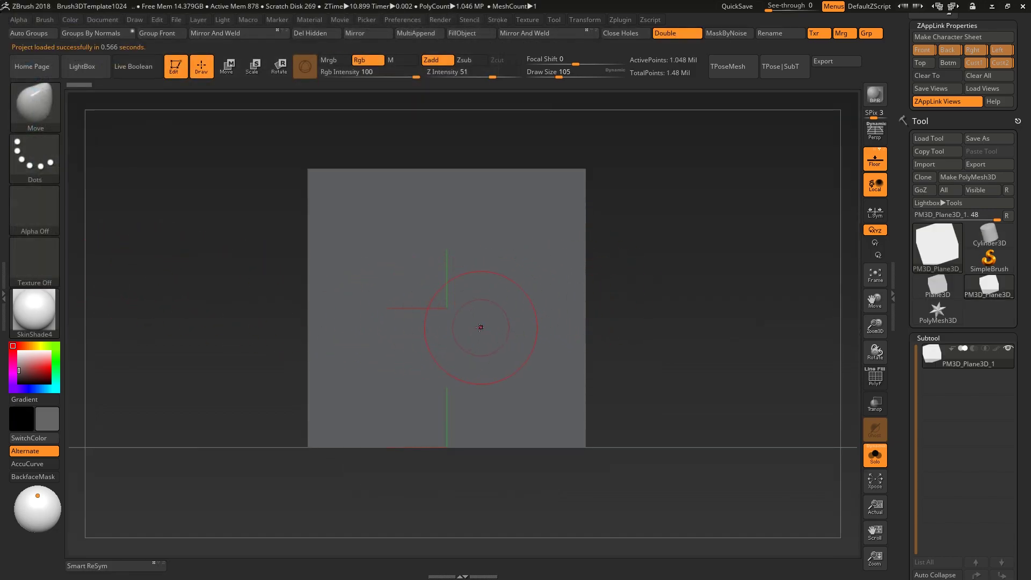
# Step: Sculpt a drooping, pointed nose-like form out of the template plane with the Move brush at draw size 145
pyautogui.moveTo(475, 324); pyautogui.dragTo(458, 340, button='right')
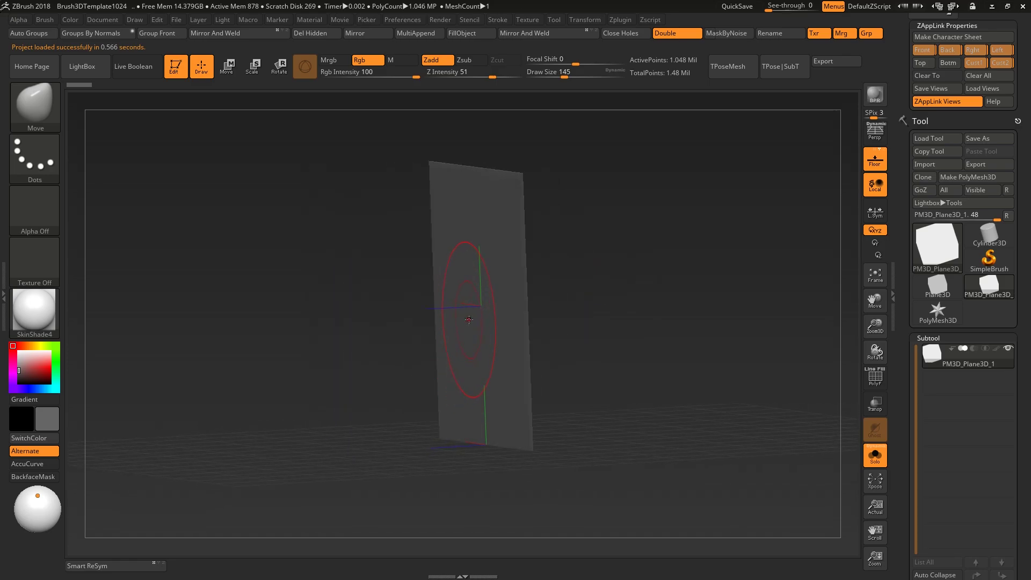
pyautogui.moveTo(469, 319)
pyautogui.mouseDown()
pyautogui.moveTo(425, 365)
pyautogui.moveTo(419, 505)
pyautogui.moveTo(429, 485)
pyautogui.mouseUp()
pyautogui.moveTo(428, 485)
pyautogui.mouseDown(button='right')
pyautogui.moveTo(433, 435)
pyautogui.moveTo(499, 370)
pyautogui.moveTo(496, 338)
pyautogui.moveTo(491, 392)
pyautogui.moveTo(475, 334)
pyautogui.moveTo(420, 305)
pyautogui.mouseUp(button='right')
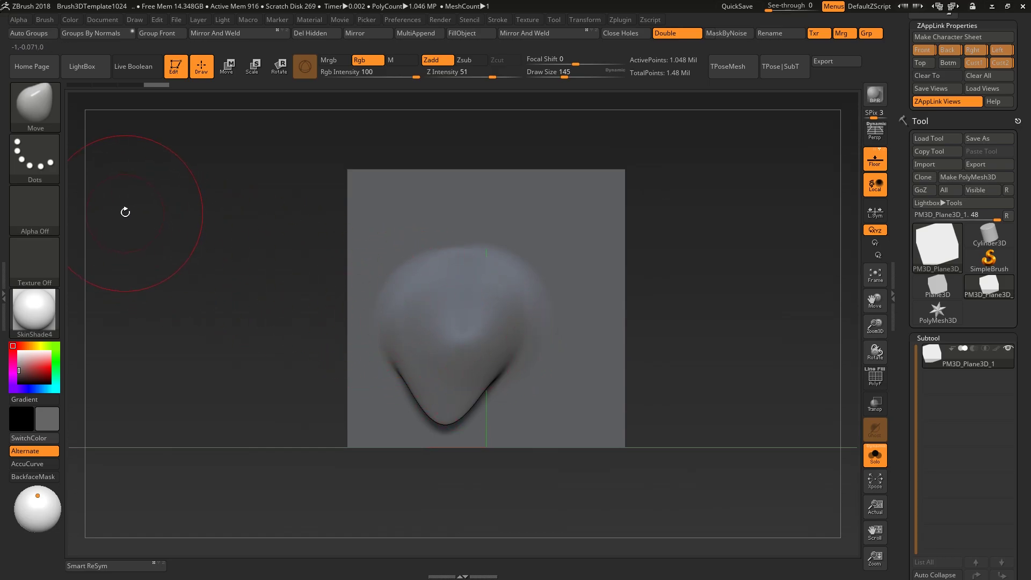
pyautogui.press('f')
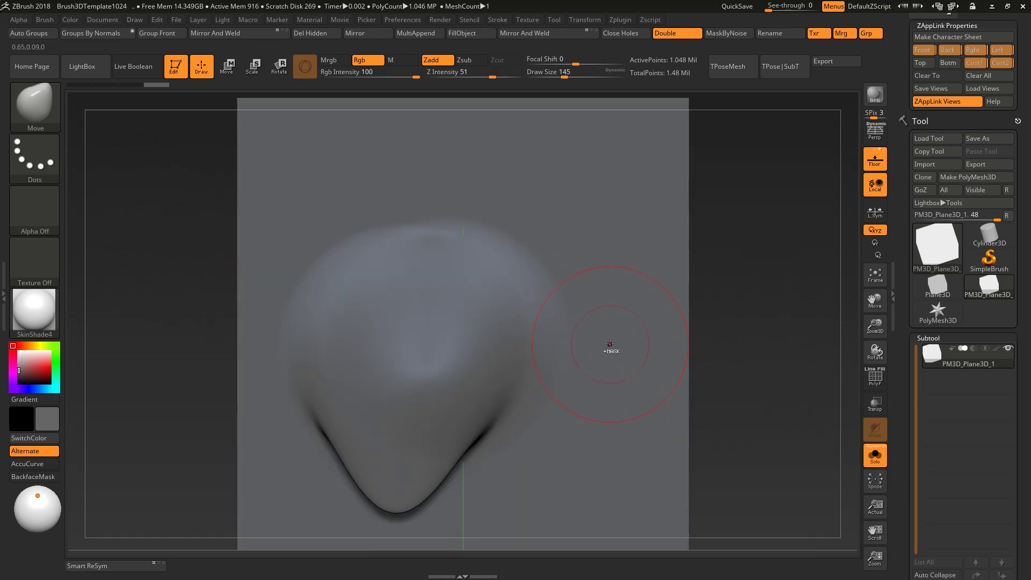
pyautogui.moveTo(610, 344); pyautogui.dragTo(622, 342, button='right')
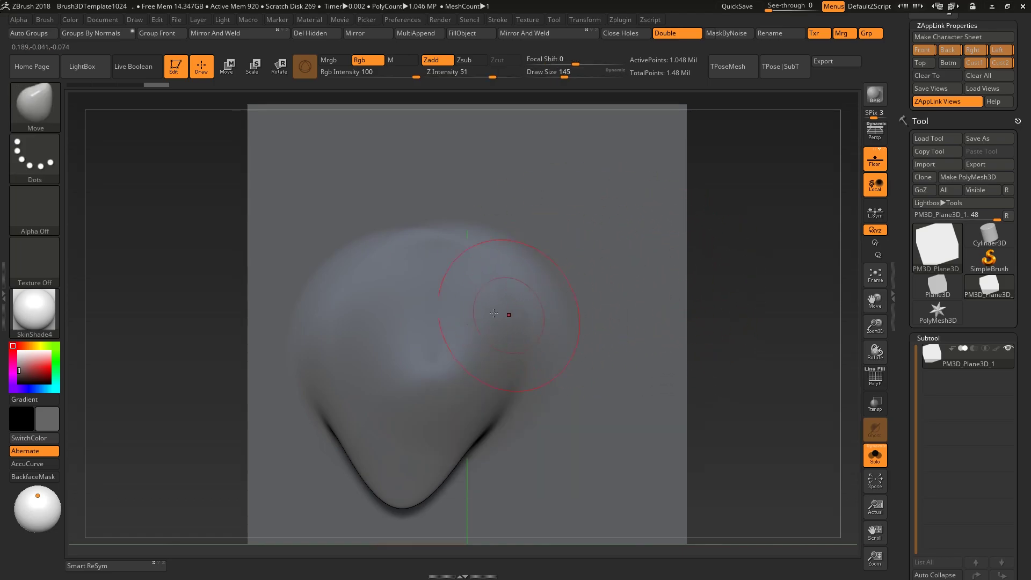
# Step: Select the Chisel brush and create a MultiAlpha brush from the sculpted plane
pyautogui.click(34, 104)
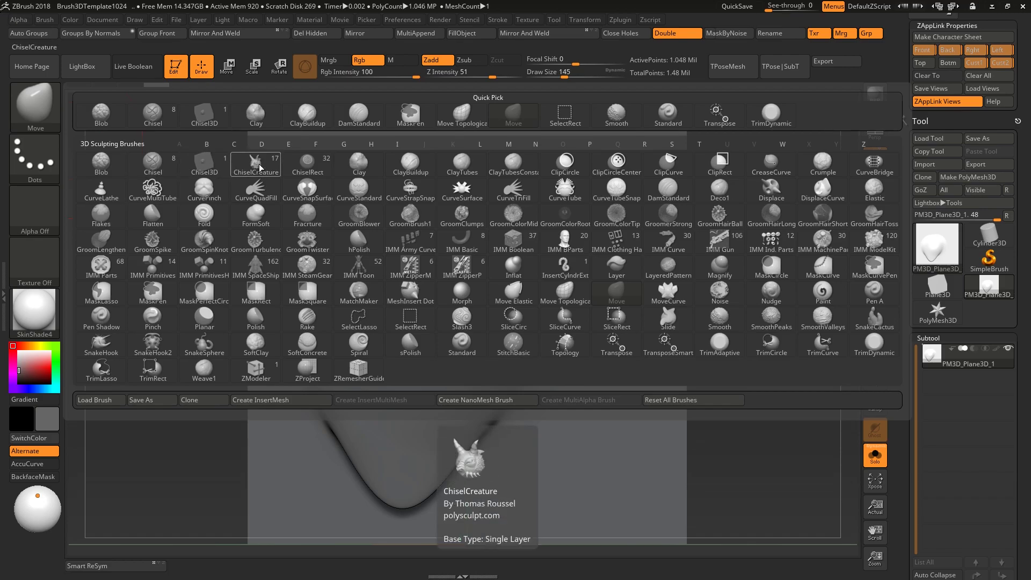
pyautogui.click(153, 164)
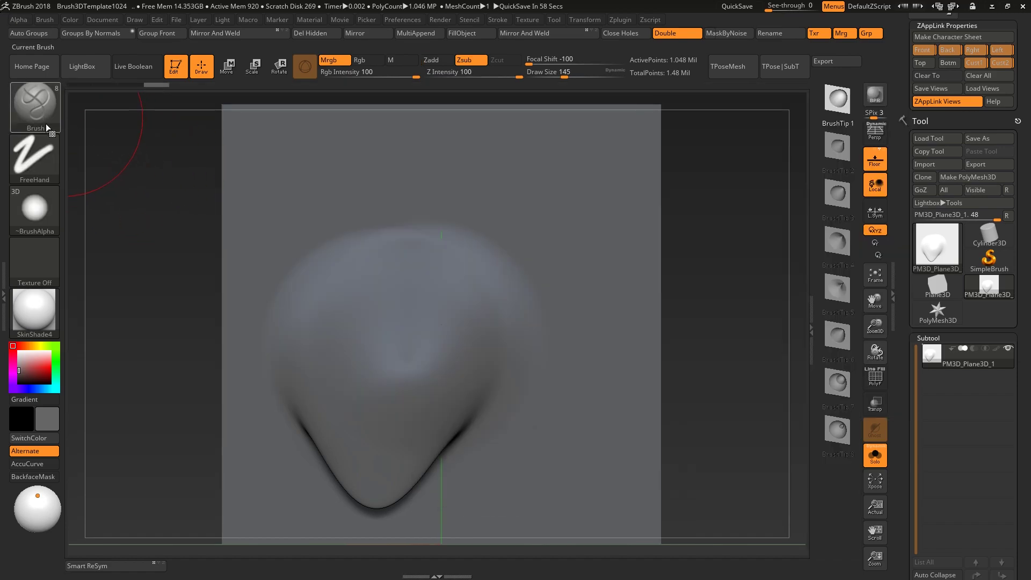
pyautogui.click(50, 21)
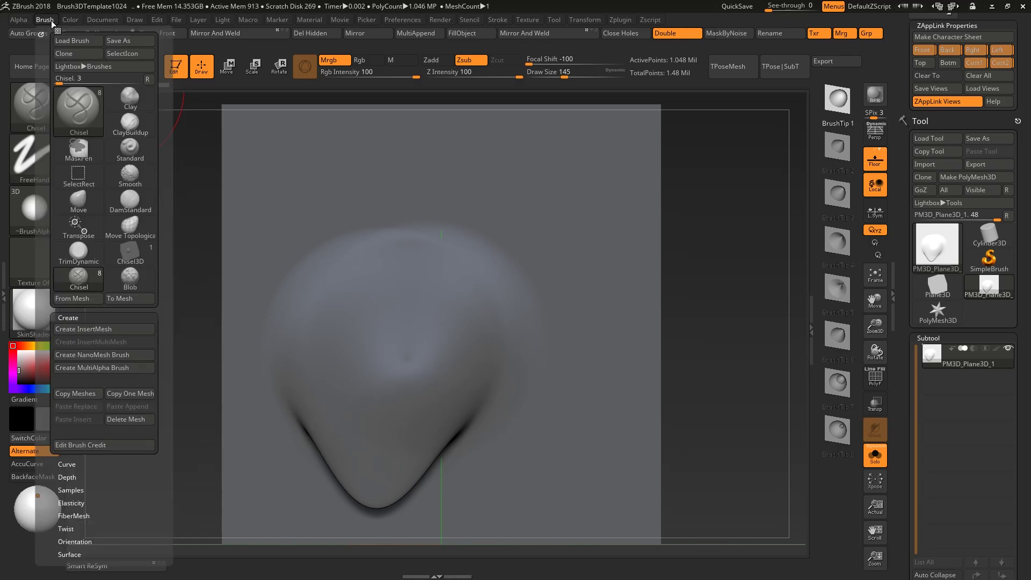
pyautogui.click(95, 369)
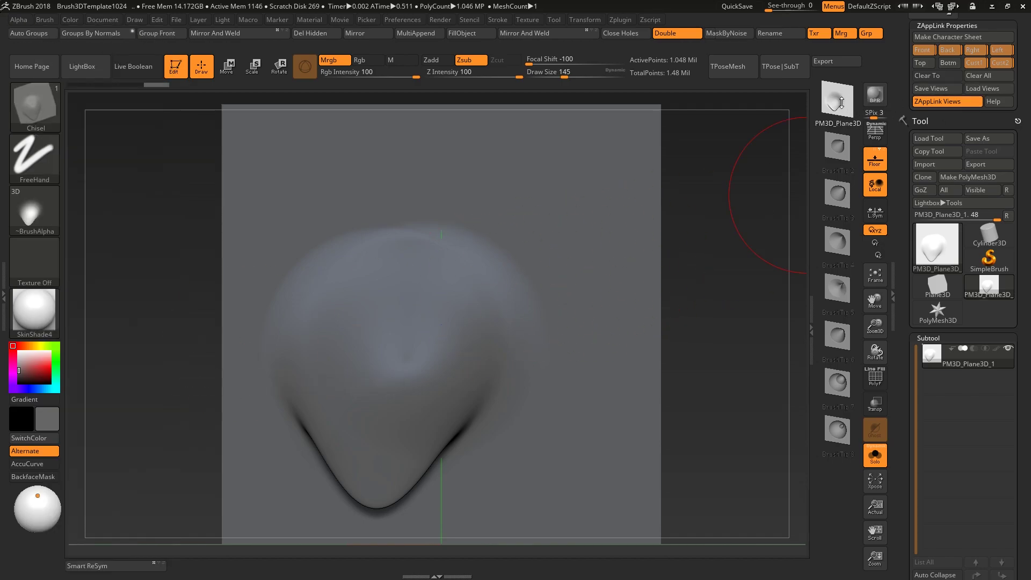
# Step: Switch to the Cylinder3D tool, convert it to a PolyMesh3D and subdivide it three times
pyautogui.click(991, 243)
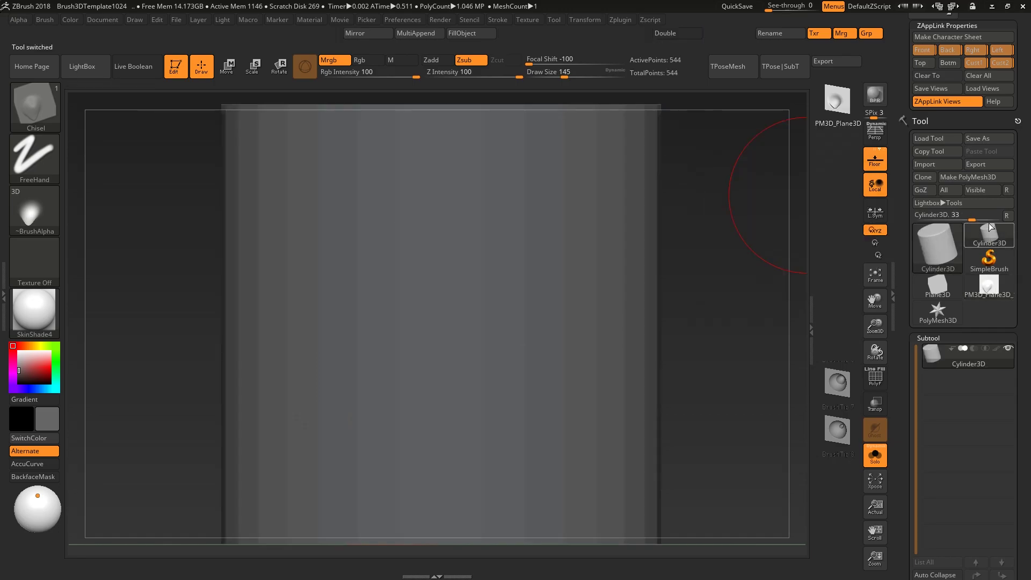
pyautogui.click(981, 176)
pyautogui.keyDown('ctrl'); pyautogui.moveTo(454, 277); pyautogui.dragTo(398, 269, button='right'); pyautogui.keyUp('ctrl')
pyautogui.hotkey('ctrl', 'd')
pyautogui.hotkey('ctrl', 'd')
pyautogui.hotkey('ctrl', 'd')
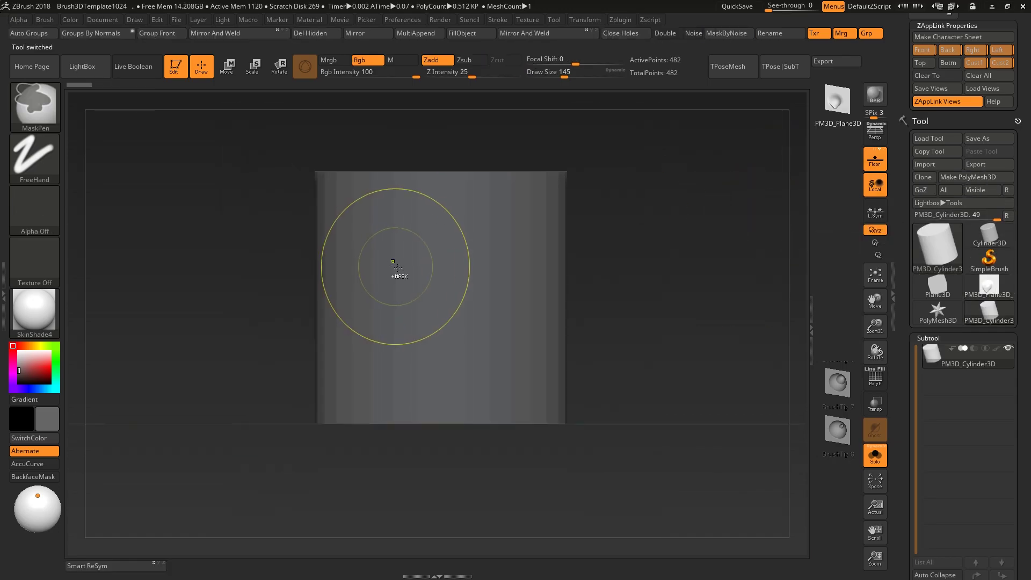
# Step: Try a freehand stroke of the new brush on the cylinder and undo it
pyautogui.moveTo(479, 281)
pyautogui.mouseDown(button='right')
pyautogui.moveTo(457, 283)
pyautogui.moveTo(483, 301)
pyautogui.mouseUp(button='right')
pyautogui.hotkey('shift', 'f')
pyautogui.hotkey('shift', 'f')
pyautogui.moveTo(484, 301); pyautogui.dragTo(545, 315)
pyautogui.hotkey('ctrl', 'z')
# Step: Set the brush's stroke to DragRect and its mode to Zadd, undoing the test stamp on the cylinder
pyautogui.click(34, 158)
pyautogui.click(153, 169)
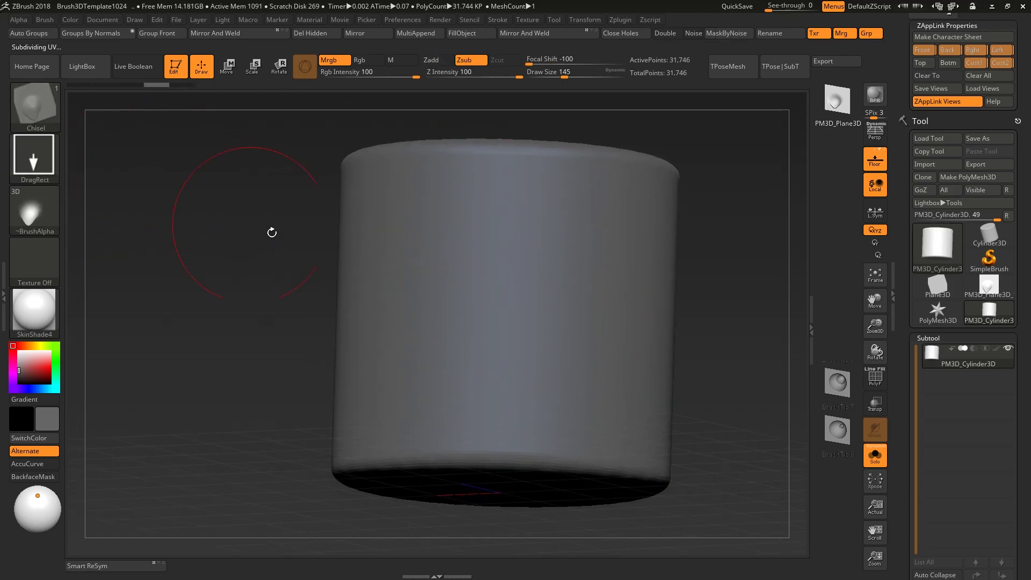
pyautogui.moveTo(417, 302)
pyautogui.mouseDown()
pyautogui.moveTo(479, 292)
pyautogui.moveTo(523, 344)
pyautogui.mouseUp()
pyautogui.hotkey('ctrl', 'z')
pyautogui.click(437, 61)
pyautogui.moveTo(585, 320)
pyautogui.mouseDown(button='right')
pyautogui.moveTo(625, 317)
pyautogui.moveTo(600, 310)
pyautogui.mouseUp(button='right')
pyautogui.hotkey('ctrl', 'z')
# Step: Stamp the custom alpha form several times around the cylinder's surface at different sizes
pyautogui.moveTo(486, 271); pyautogui.dragTo(503, 366)
pyautogui.moveTo(579, 318); pyautogui.dragTo(564, 340, button='right')
pyautogui.moveTo(570, 344); pyautogui.dragTo(725, 317)
pyautogui.moveTo(574, 230); pyautogui.dragTo(731, 176)
pyautogui.moveTo(642, 266); pyautogui.dragTo(801, 301)
pyautogui.moveTo(648, 363); pyautogui.dragTo(750, 363)
pyautogui.keyDown('ctrl'); pyautogui.moveTo(750, 362); pyautogui.dragTo(617, 307, button='right'); pyautogui.keyUp('ctrl')
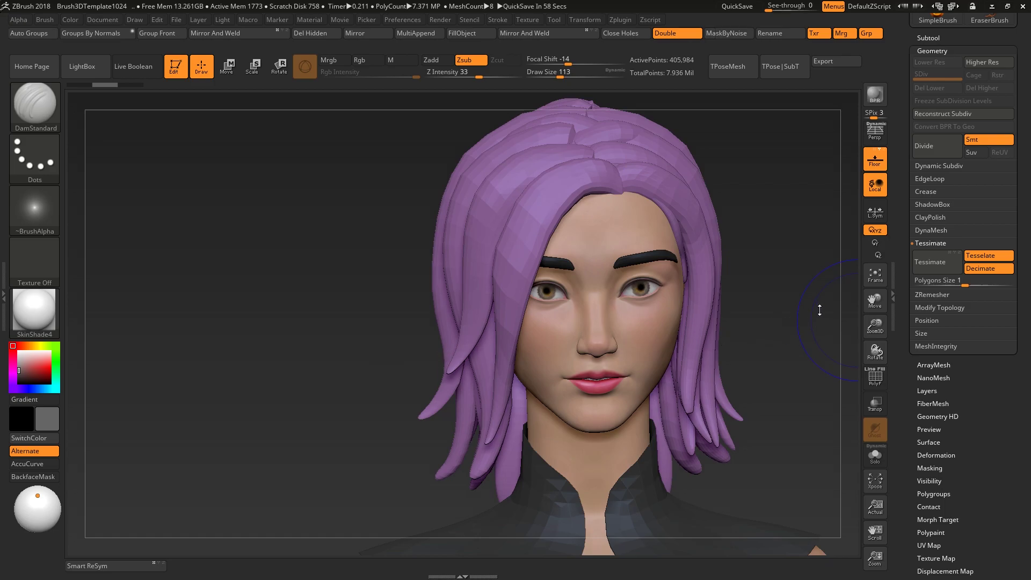
# Step: Examine the face1 mesh up close with the polyframe on and off, alongside the Tessimate settings under Geometry
pyautogui.click(940, 50)
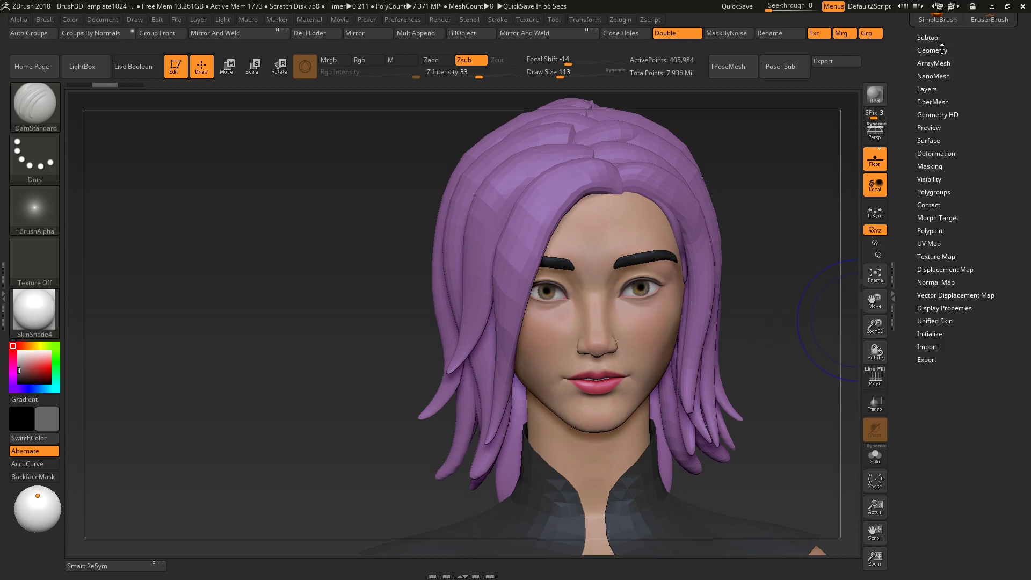
pyautogui.moveTo(941, 50); pyautogui.dragTo(937, 124)
pyautogui.click(932, 126)
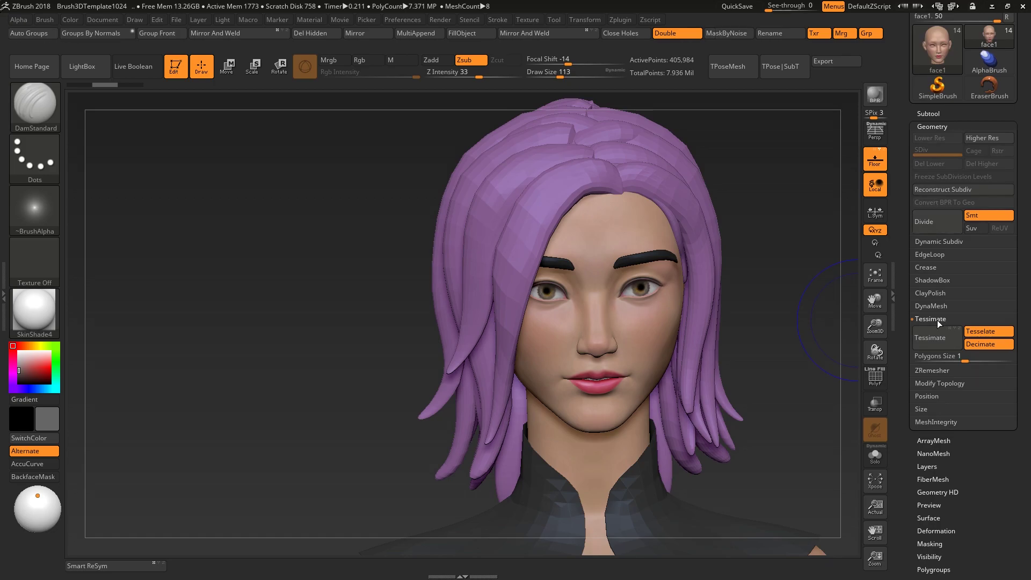
pyautogui.moveTo(778, 342)
pyautogui.keyDown('ctrl'); pyautogui.mouseDown(button='right')
pyautogui.moveTo(799, 358)
pyautogui.moveTo(669, 367)
pyautogui.mouseUp(button='right'); pyautogui.keyUp('ctrl')
pyautogui.moveTo(603, 380)
pyautogui.keyDown('ctrl'); pyautogui.mouseDown(button='right')
pyautogui.moveTo(623, 391)
pyautogui.moveTo(654, 352)
pyautogui.mouseUp(button='right'); pyautogui.keyUp('ctrl')
pyautogui.hotkey('shift', 'f')
pyautogui.hotkey('shift', 'f')
pyautogui.hotkey('shift', 'f')
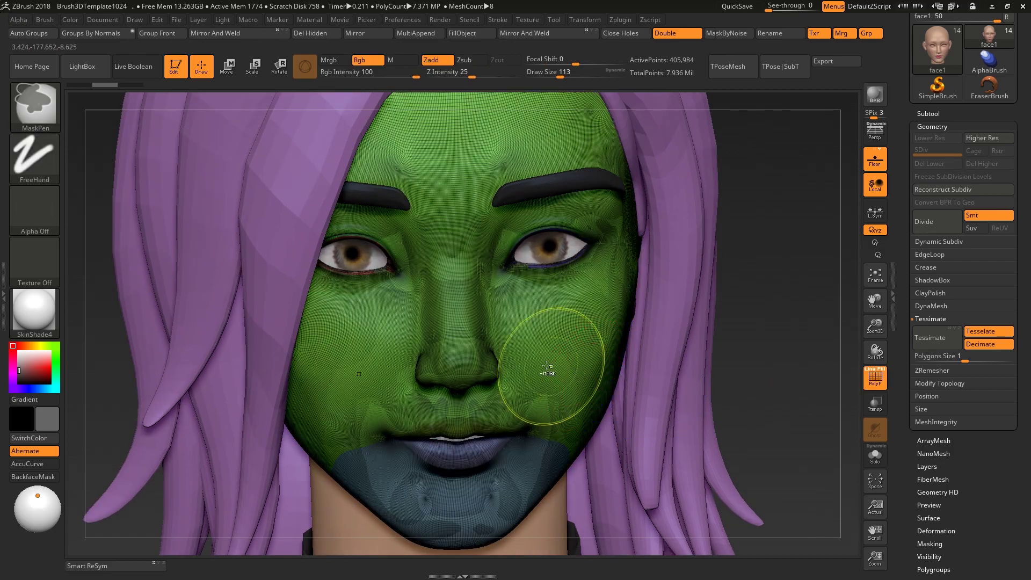
pyautogui.moveTo(543, 365)
pyautogui.keyDown('ctrl'); pyautogui.mouseDown(button='right')
pyautogui.moveTo(570, 339)
pyautogui.moveTo(582, 376)
pyautogui.moveTo(635, 386)
pyautogui.mouseUp(button='right'); pyautogui.keyUp('ctrl')
pyautogui.hotkey('shift', 'f')
pyautogui.hotkey('shift', 'f')
pyautogui.hotkey('shift', 'f')
pyautogui.hotkey('shift', 'f')
pyautogui.hotkey('shift', 'f')
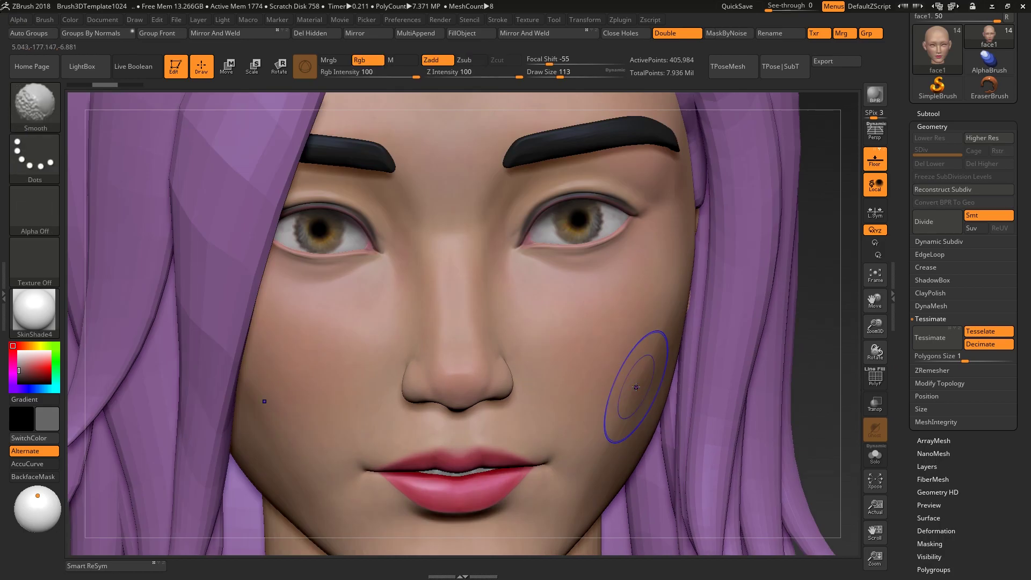
pyautogui.hotkey('shift', 'f')
pyautogui.hotkey('shift', 'f')
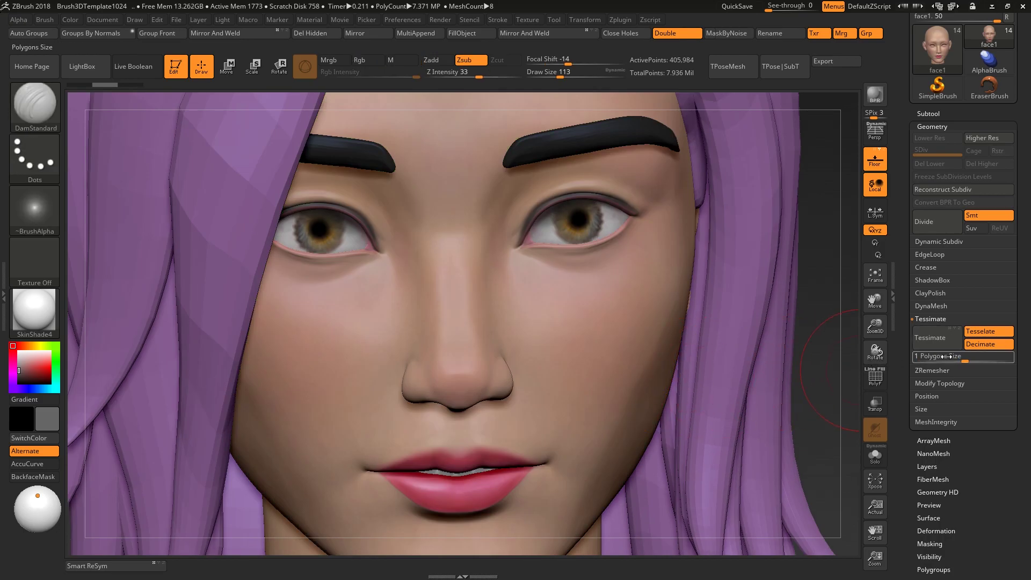
# Step: Retessellate the face1 mesh with Tessimate at a Polygons Size of 2.45689 and hide the polyframe
pyautogui.hotkey('shift', 'f')
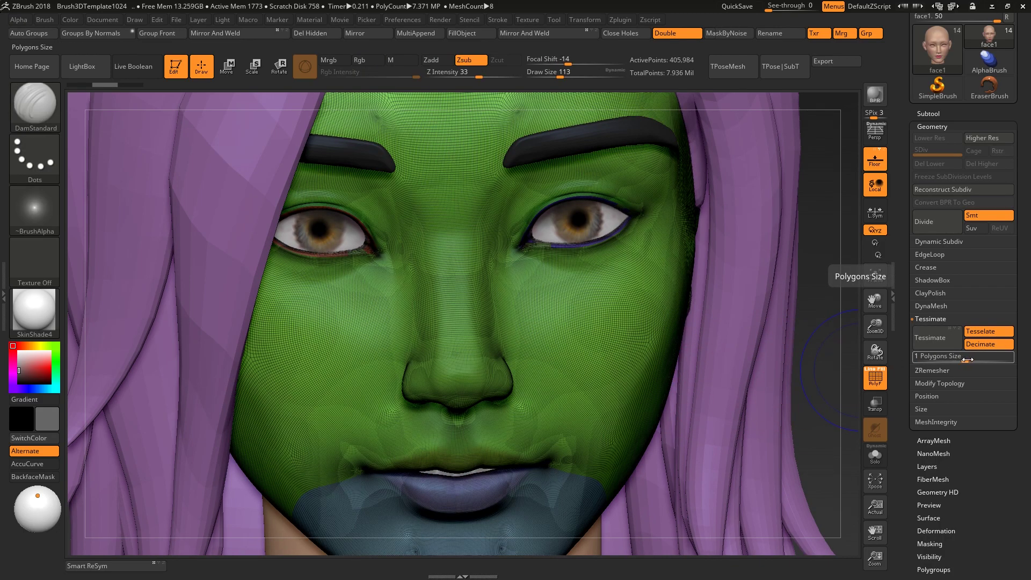
pyautogui.moveTo(966, 360)
pyautogui.mouseDown()
pyautogui.moveTo(989, 360)
pyautogui.moveTo(977, 361)
pyautogui.mouseUp()
pyautogui.hotkey('shift', 'f')
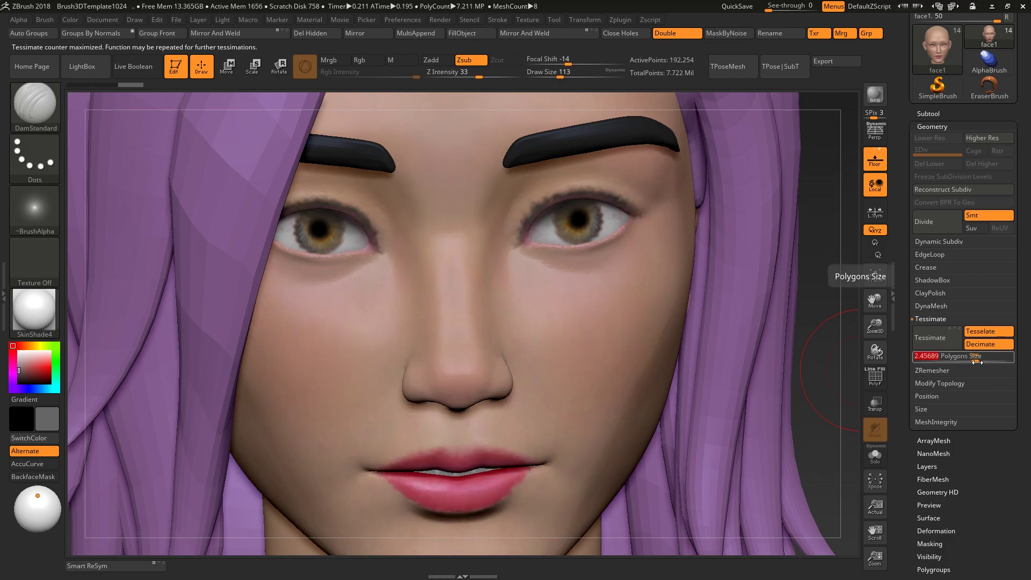
# Step: Bring back the Tessimate settings and set Polygons Size to 0.70421 for the face1 mesh
pyautogui.click(974, 367)
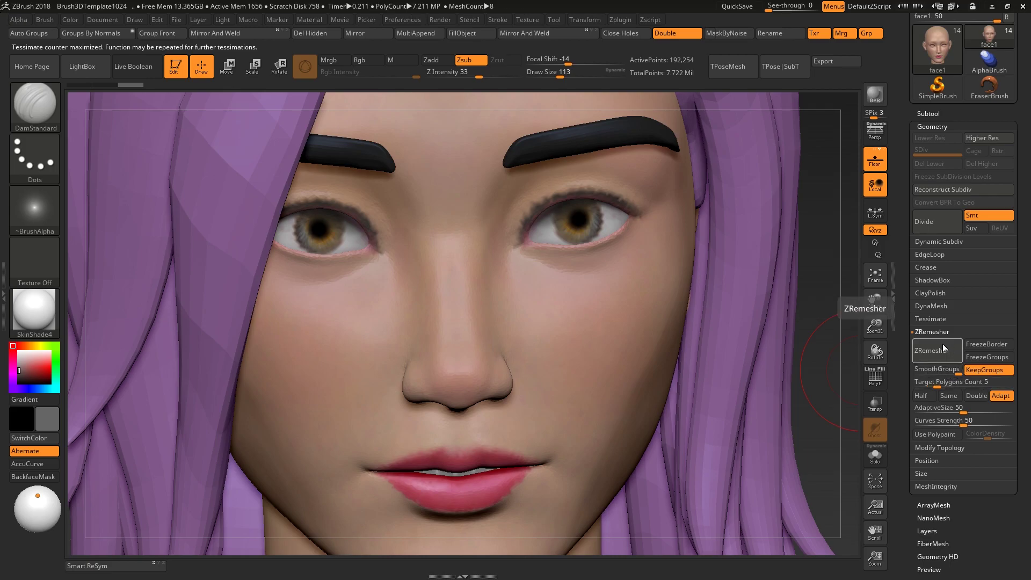
pyautogui.click(934, 319)
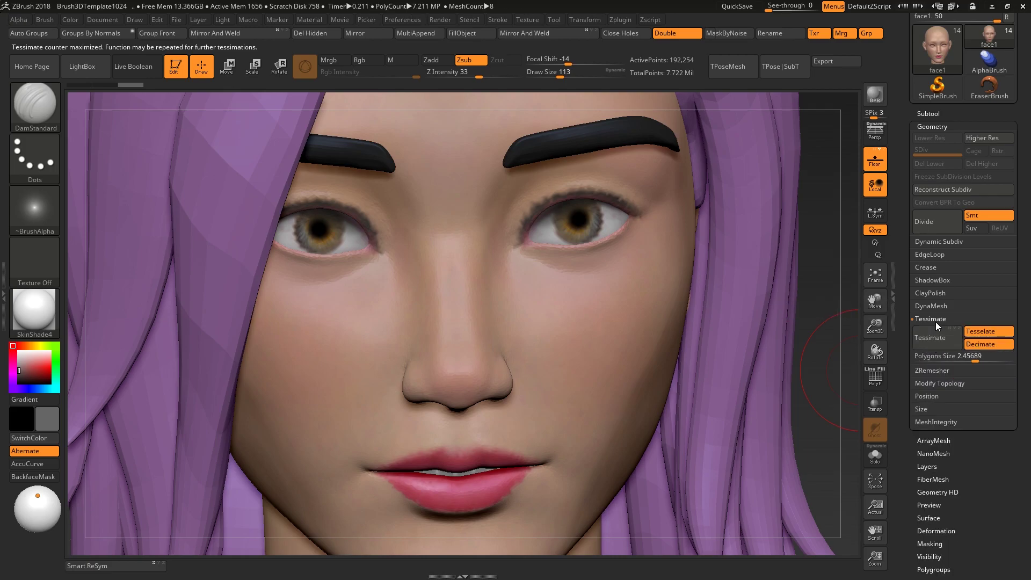
pyautogui.click(957, 359)
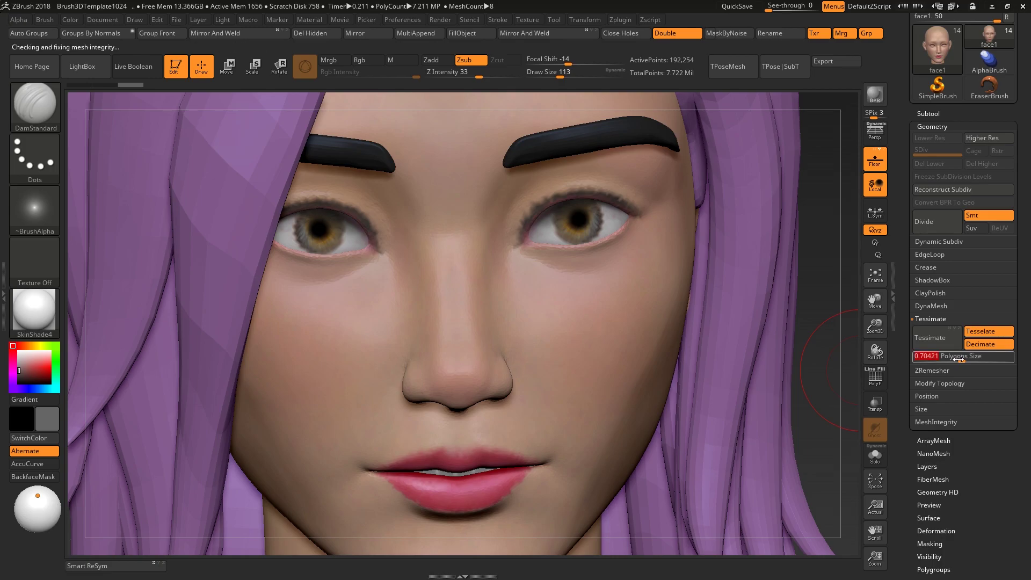
# Step: Retessellate the face1 mesh with Tessimate at a Polygons Size of 0.39712 and review the head from the side and front
pyautogui.hotkey('shift', 'f')
pyautogui.hotkey('shift', 'f')
pyautogui.hotkey('shift', 'f')
pyautogui.keyDown('ctrl'); pyautogui.moveTo(555, 241); pyautogui.dragTo(696, 315, button='right'); pyautogui.keyUp('ctrl')
pyautogui.hotkey('shift', 'f')
pyautogui.moveTo(957, 357); pyautogui.dragTo(978, 358)
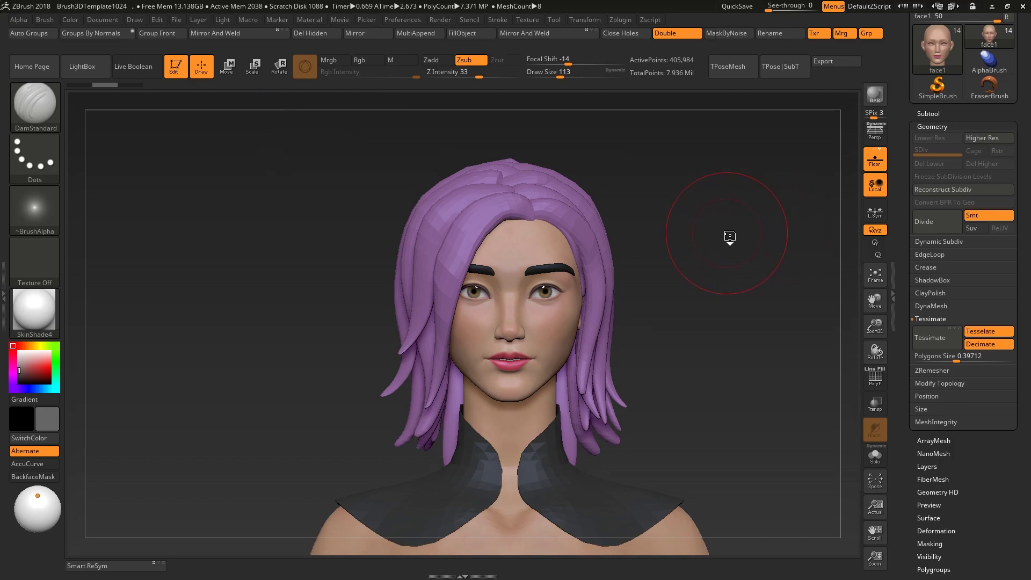
pyautogui.moveTo(713, 217)
pyautogui.mouseDown()
pyautogui.moveTo(773, 259)
pyautogui.moveTo(749, 267)
pyautogui.moveTo(419, 183)
pyautogui.mouseUp()
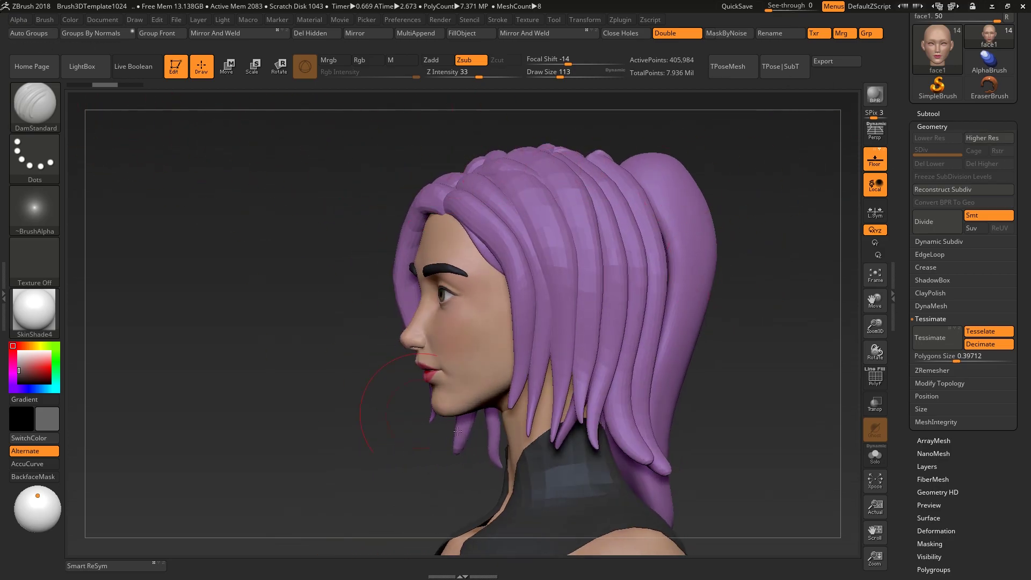
pyautogui.keyDown('shift'); pyautogui.moveTo(313, 361); pyautogui.dragTo(339, 368); pyautogui.keyUp('shift')
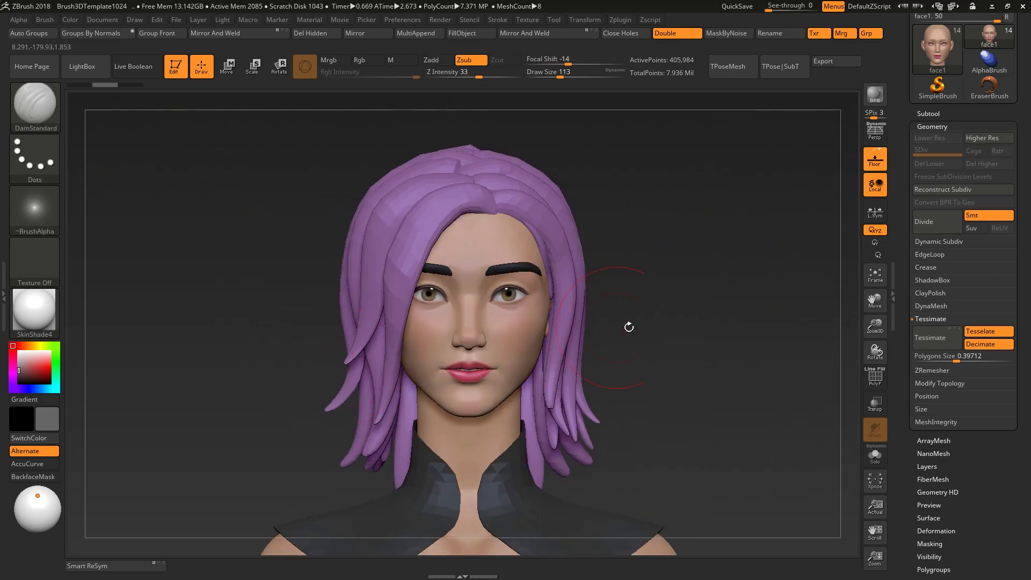
pyautogui.moveTo(725, 346)
pyautogui.keyDown('ctrl'); pyautogui.mouseDown(button='right')
pyautogui.moveTo(704, 343)
pyautogui.moveTo(697, 369)
pyautogui.moveTo(660, 354)
pyautogui.mouseUp(button='right'); pyautogui.keyUp('ctrl')
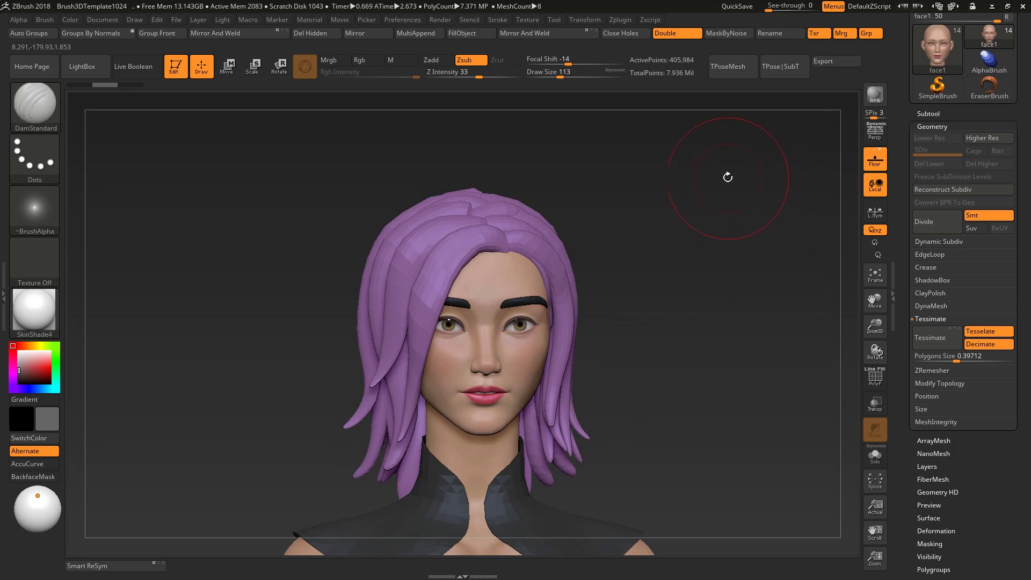
# Step: Turn on Enable Customize in the Config preferences so the interface layout can be edited
pyautogui.moveTo(903, 160); pyautogui.dragTo(903, 24)
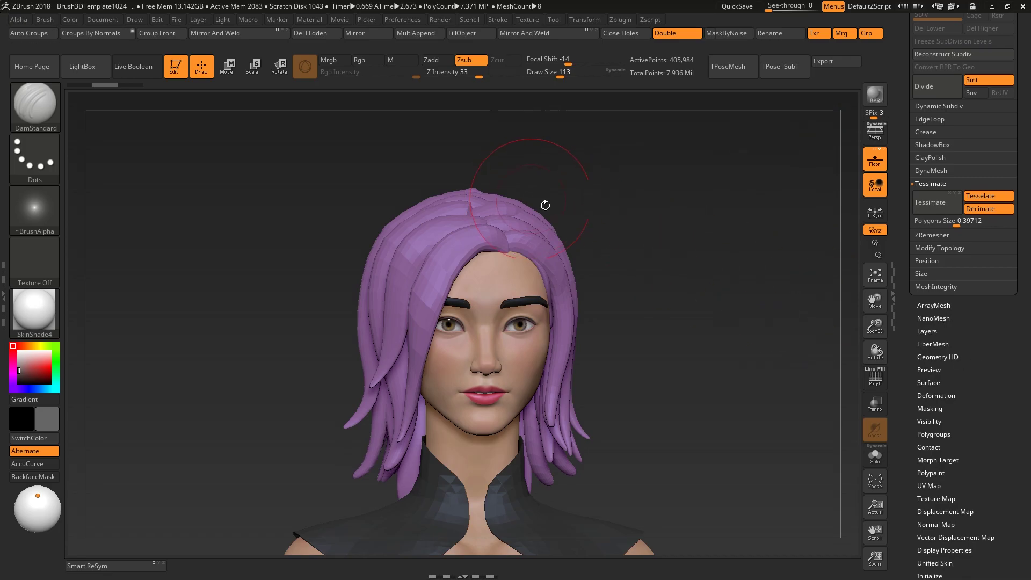
pyautogui.click(417, 19)
pyautogui.click(424, 59)
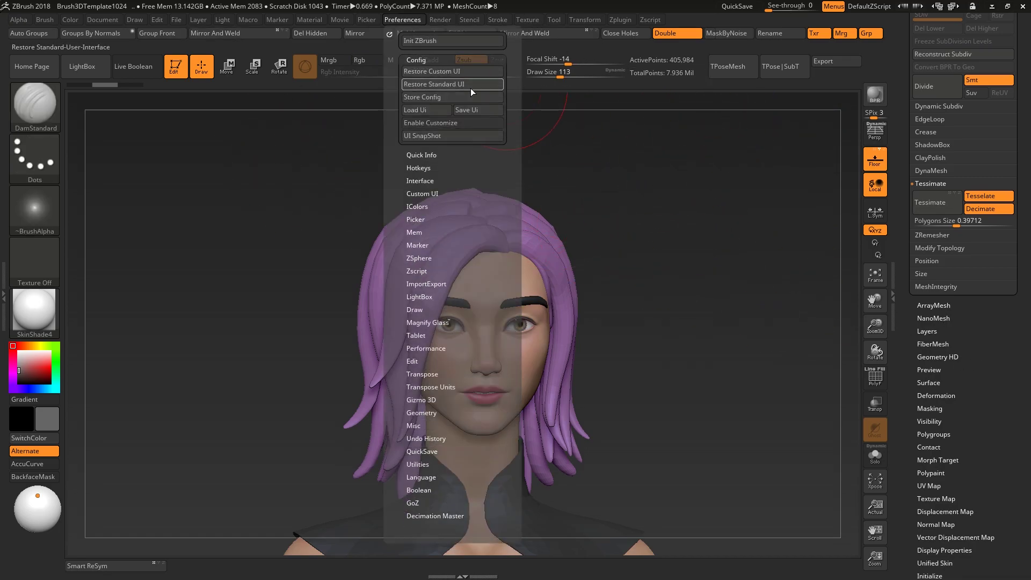
pyautogui.click(483, 132)
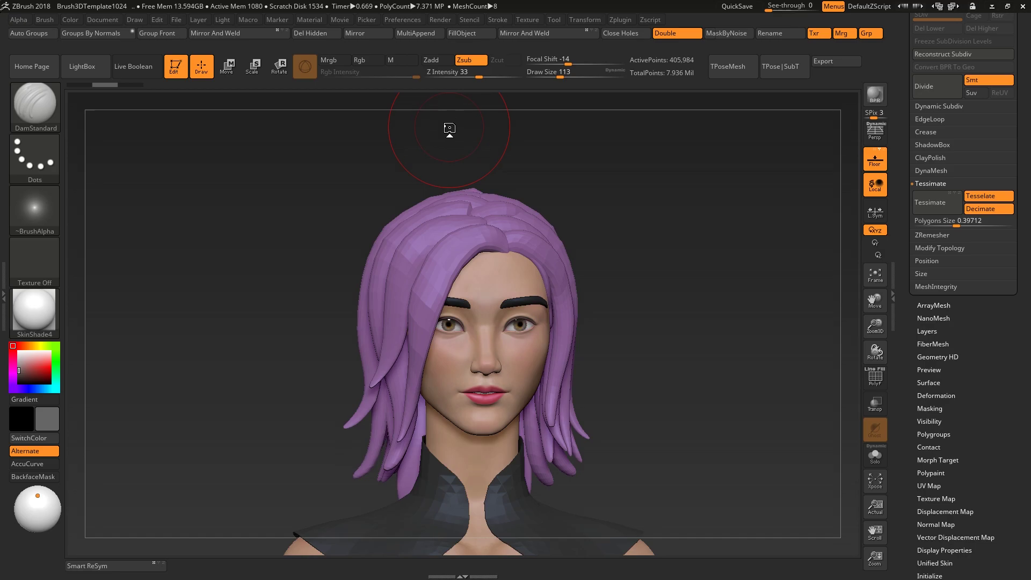
pyautogui.click(585, 19)
pyautogui.moveTo(491, 19)
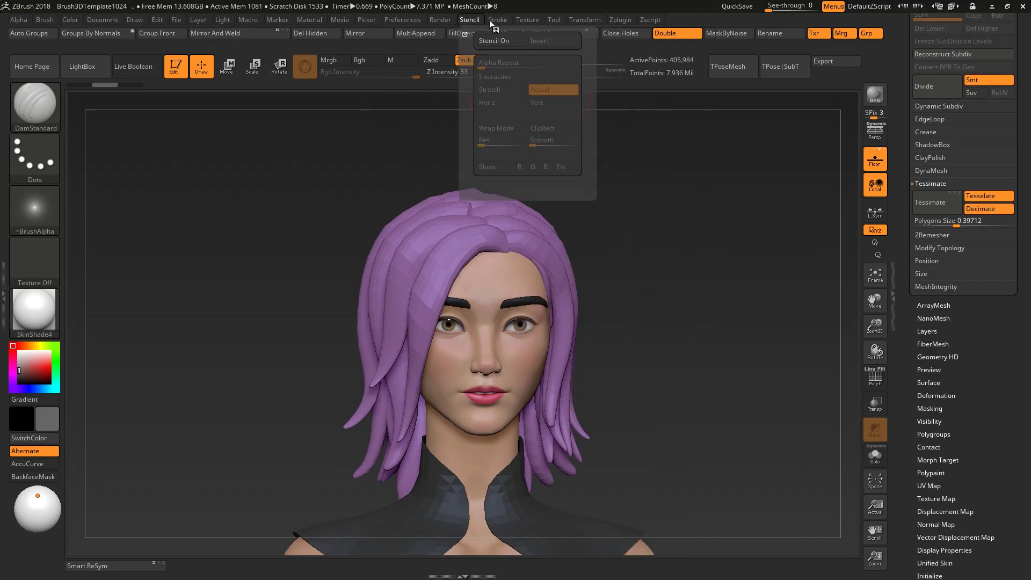
pyautogui.moveTo(405, 18)
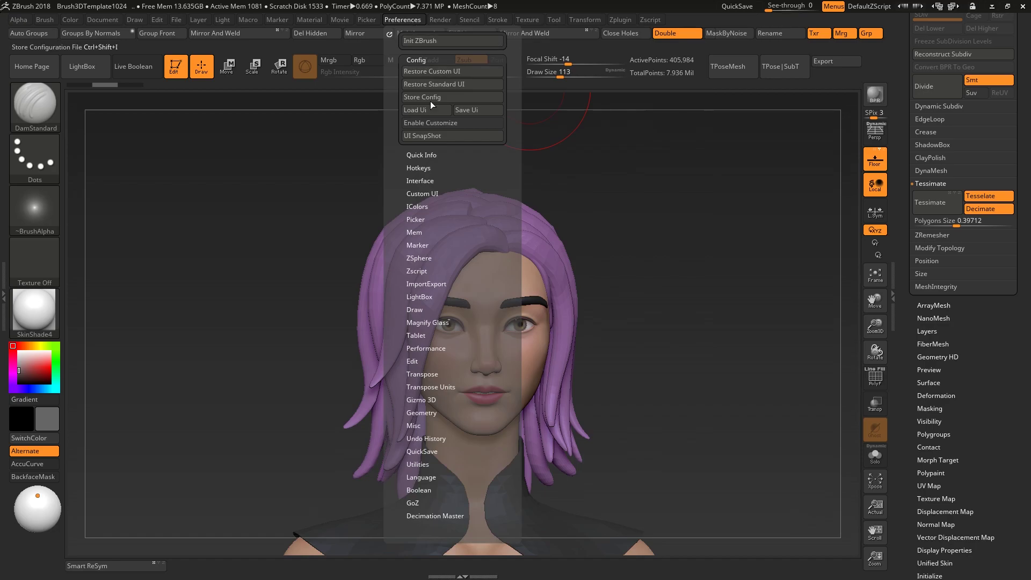
pyautogui.click(427, 122)
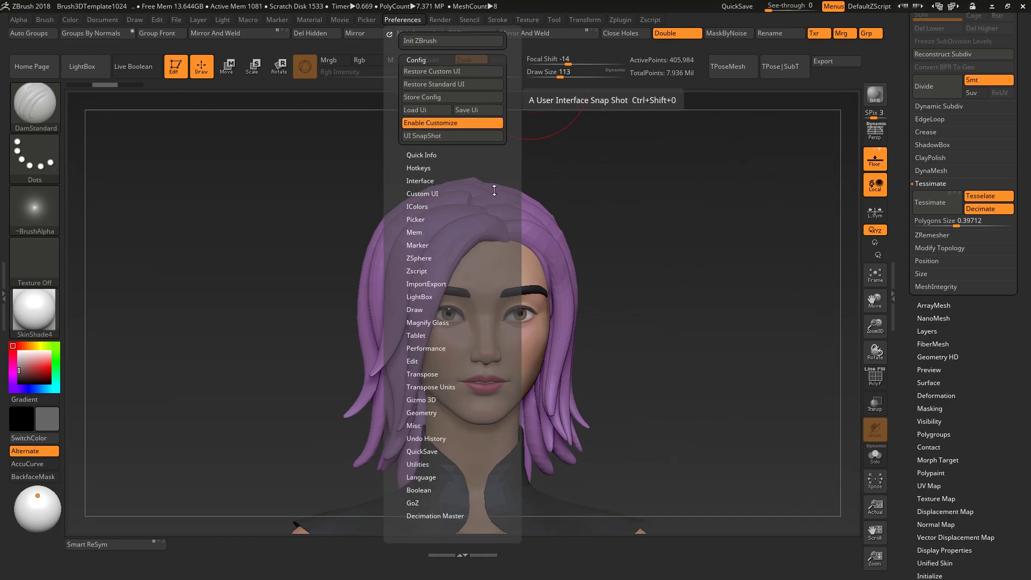
# Step: Move the Smart ReSym button toward the middle of the shelf below the canvas and add the Normal Map FlipR button beside it
pyautogui.click(943, 356)
pyautogui.moveTo(939, 114); pyautogui.dragTo(978, 218)
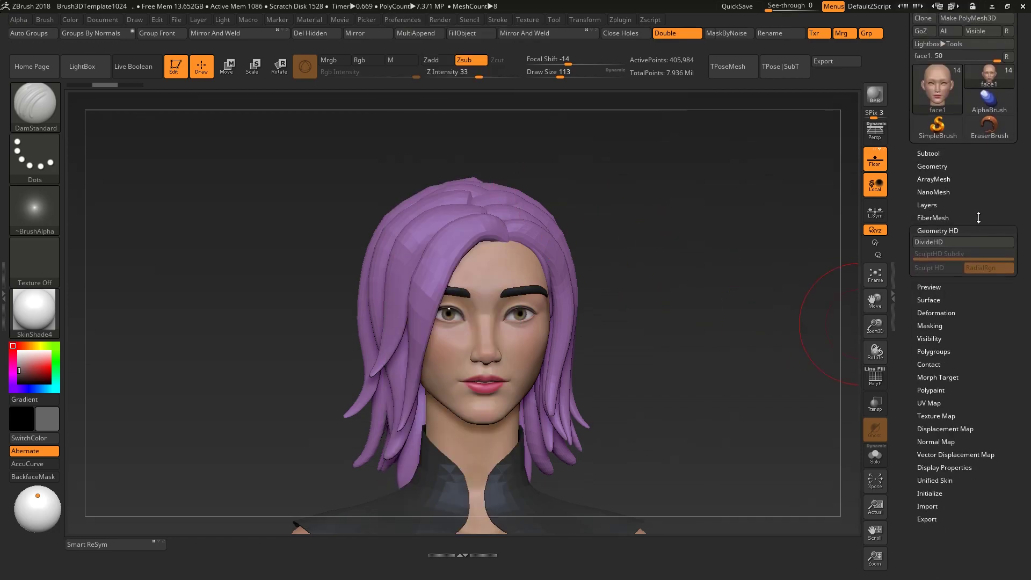
pyautogui.press('ctrl')
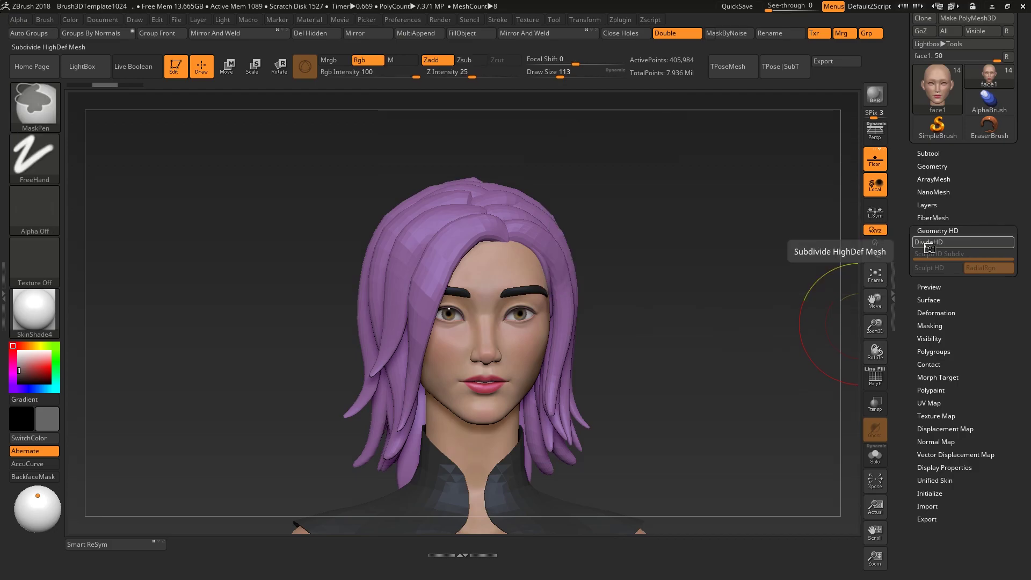
pyautogui.keyDown('ctrl'); pyautogui.keyDown('alt'); pyautogui.moveTo(933, 247); pyautogui.dragTo(426, 546); pyautogui.keyUp('alt'); pyautogui.keyUp('ctrl')
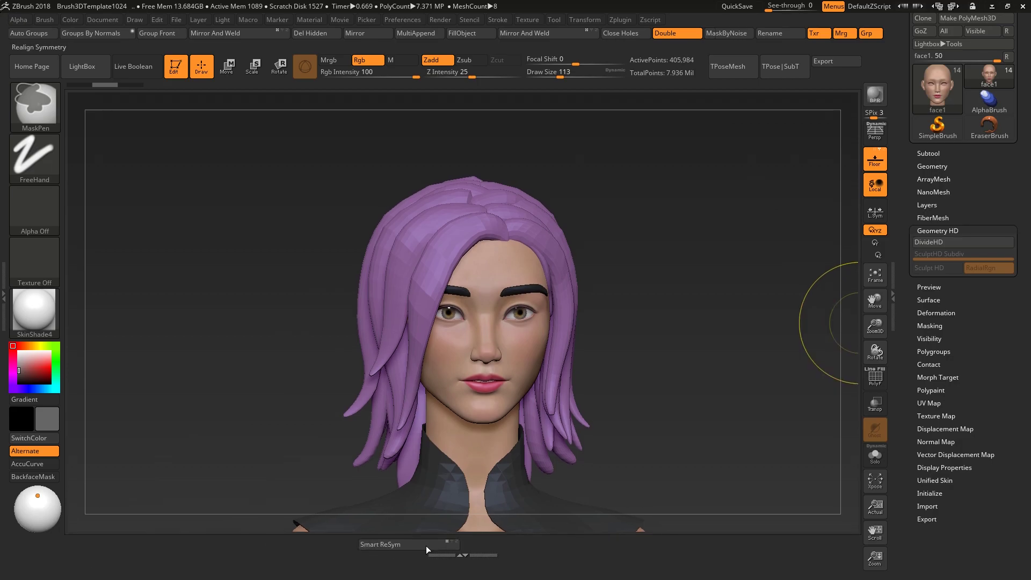
pyautogui.click(950, 441)
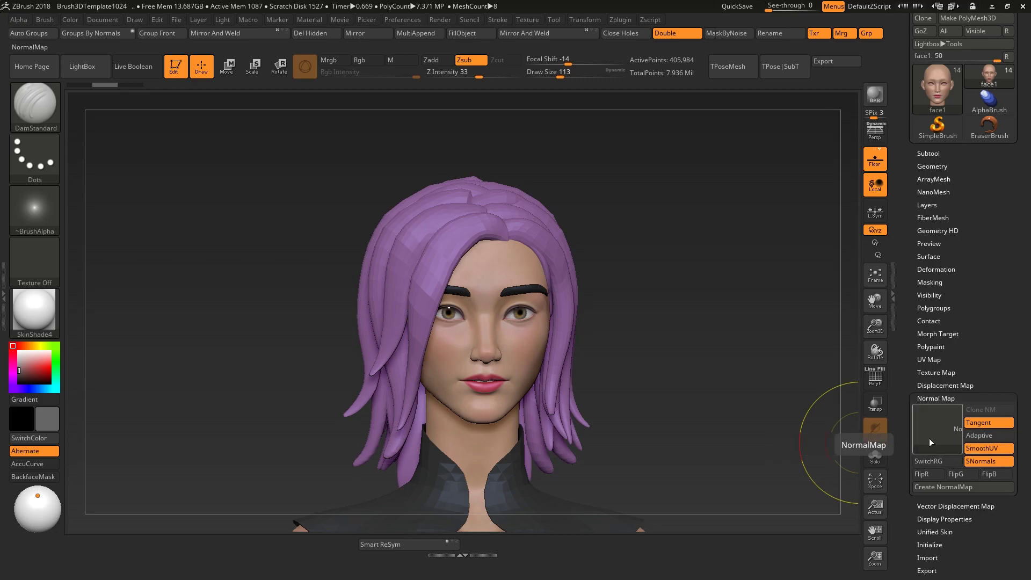
pyautogui.moveTo(922, 474)
pyautogui.keyDown('ctrl'); pyautogui.keyDown('alt'); pyautogui.mouseDown()
pyautogui.moveTo(579, 505)
pyautogui.moveTo(438, 546)
pyautogui.moveTo(487, 551)
pyautogui.mouseUp(); pyautogui.keyUp('alt'); pyautogui.keyUp('ctrl')
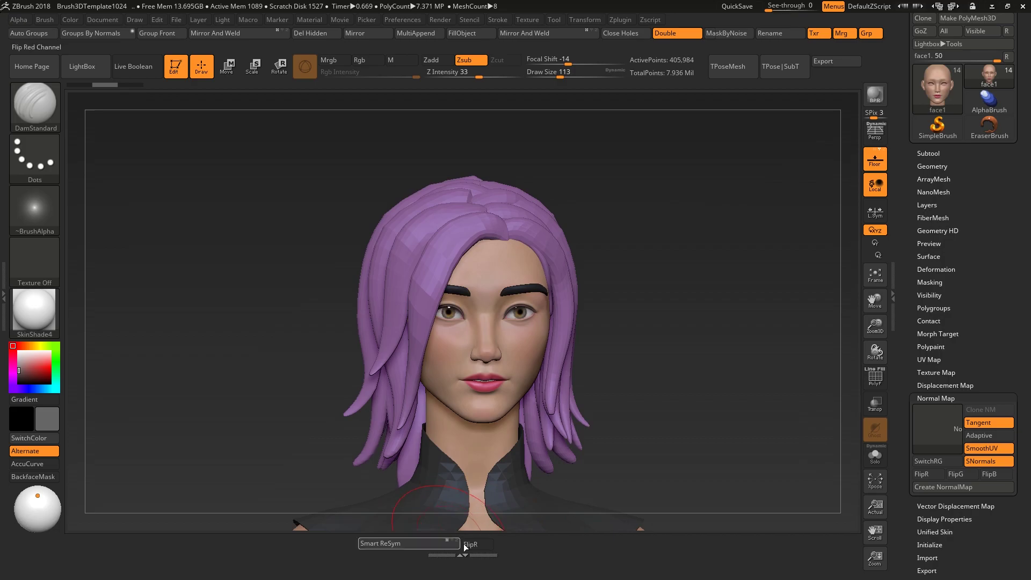
# Step: Save the customized interface configuration to the Desktop as "my UI"
pyautogui.click(400, 19)
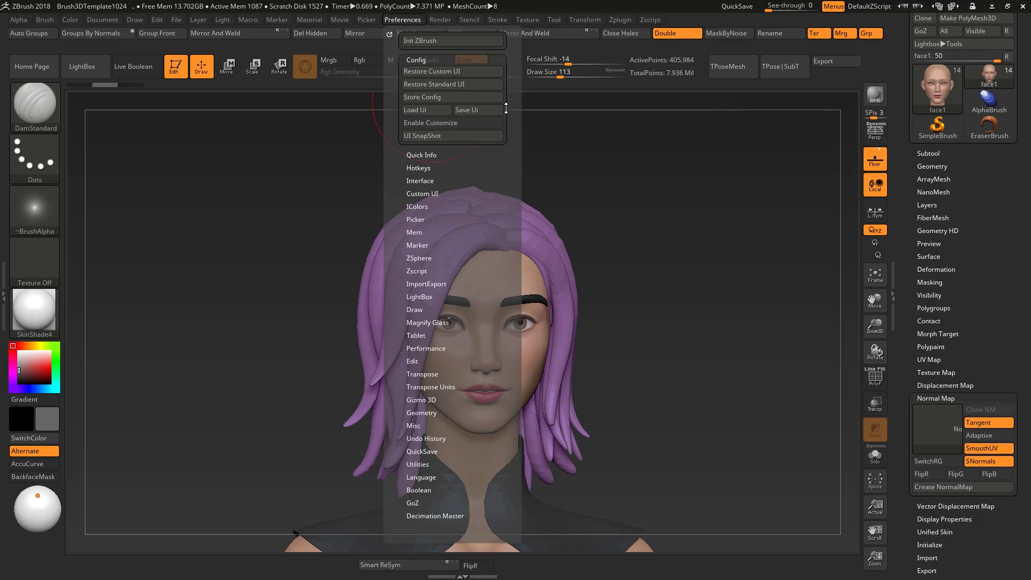
pyautogui.click(486, 109)
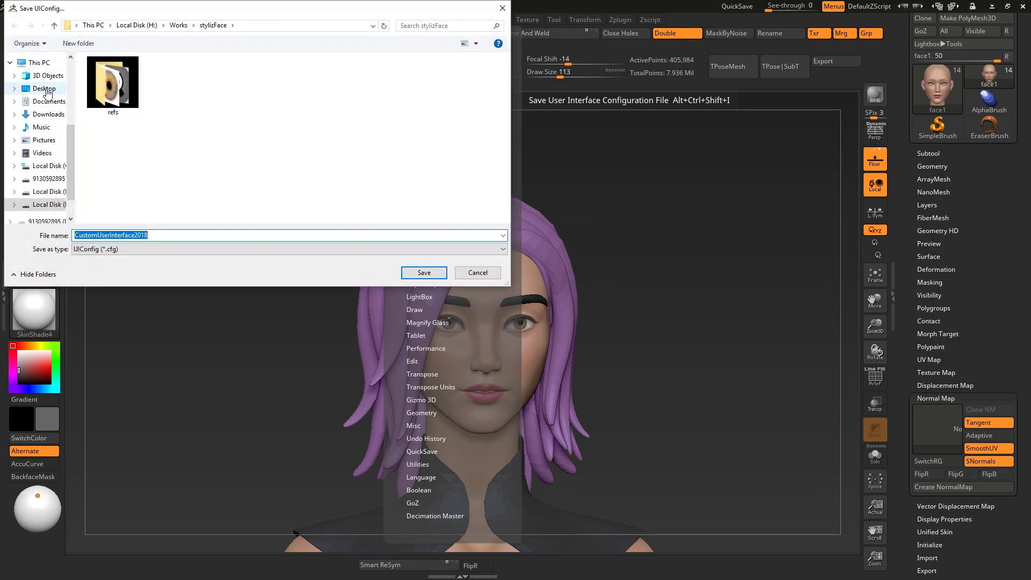
pyautogui.click(44, 88)
pyautogui.doubleClick(256, 234)
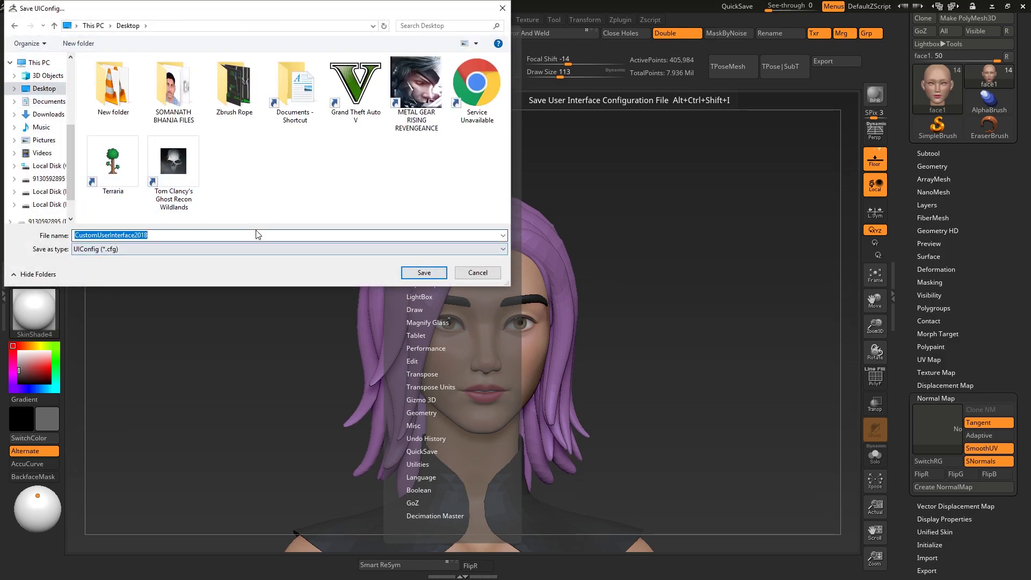
pyautogui.write('my ')
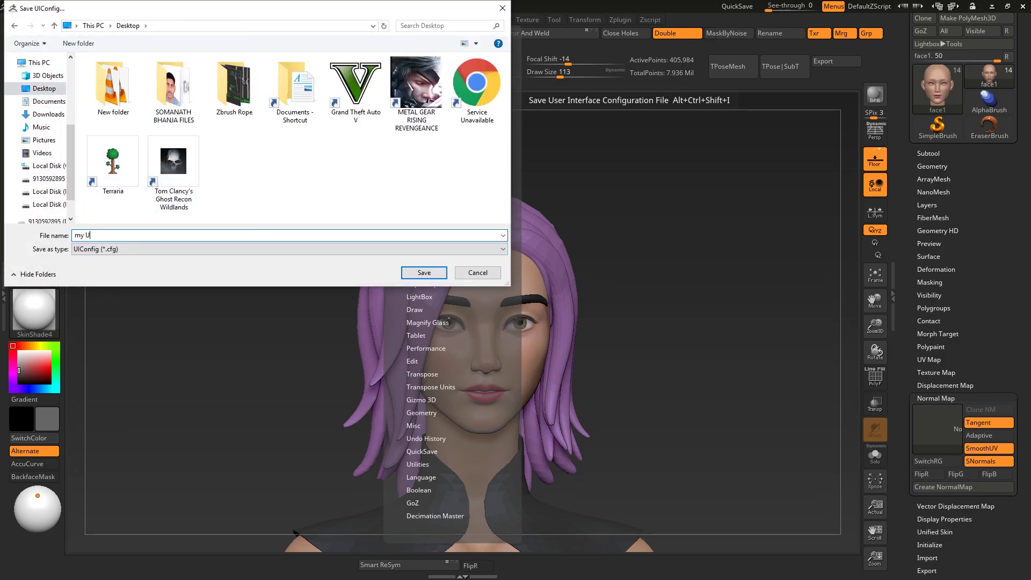
pyautogui.write('UI')
pyautogui.press('Return')
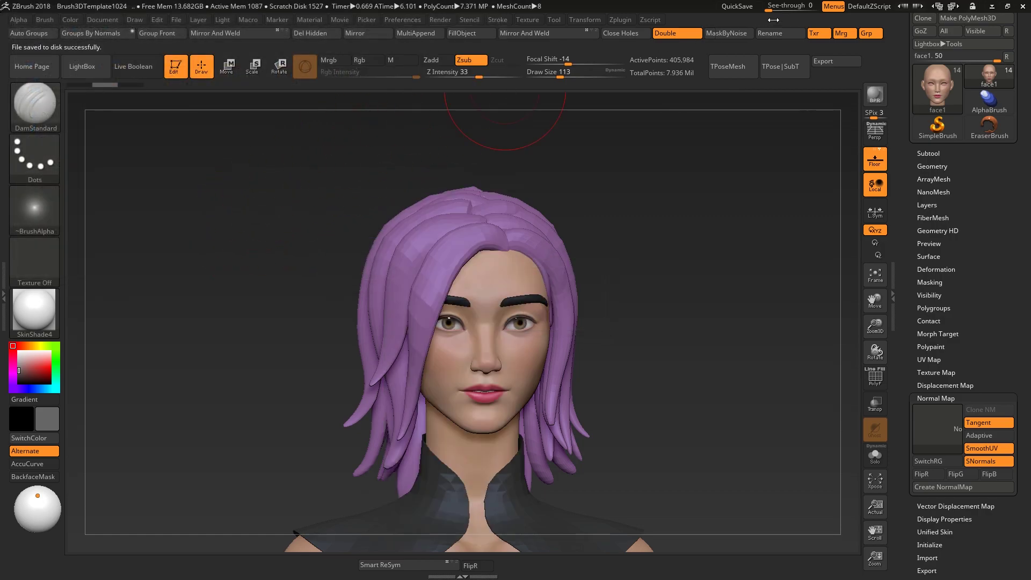
# Step: Switch to the Windows desktop and locate the saved my UI.cfg file
pyautogui.click(992, 6)
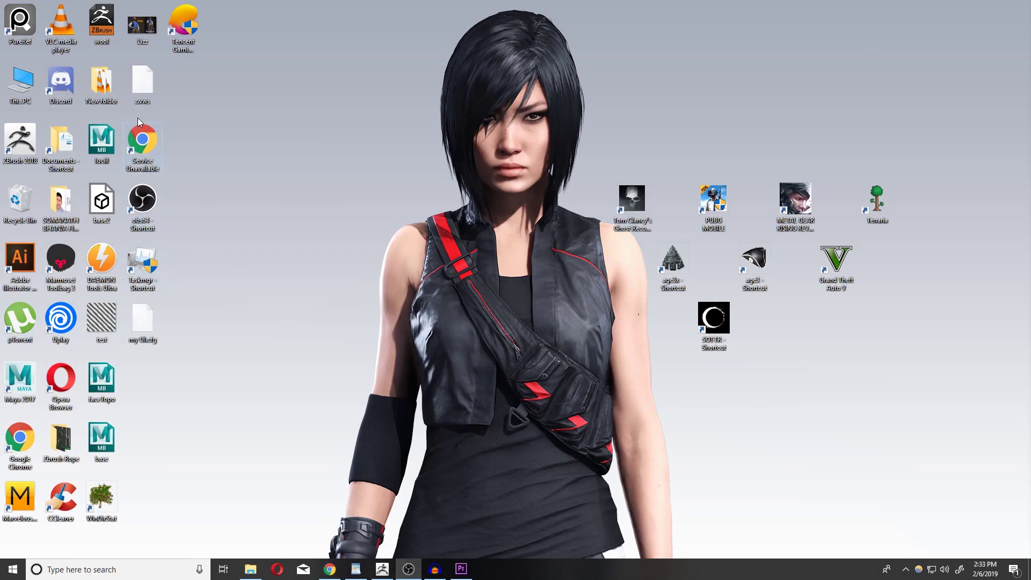
pyautogui.moveTo(144, 321)
pyautogui.mouseDown()
pyautogui.moveTo(323, 285)
pyautogui.moveTo(582, 156)
pyautogui.moveTo(118, 340)
pyautogui.moveTo(149, 315)
pyautogui.mouseUp()
pyautogui.moveTo(293, 321); pyautogui.dragTo(179, 337)
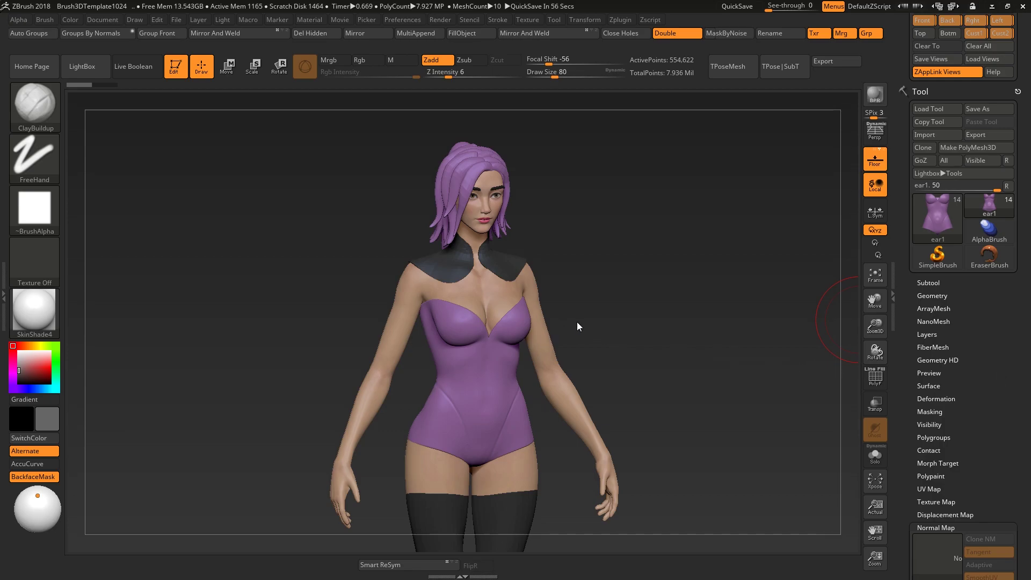
# Step: Isolate the ear1 bodysuit with Solo and turn off BackfaceMask for the ClayBuildup brush
pyautogui.moveTo(599, 317); pyautogui.dragTo(572, 335)
pyautogui.keyDown('ctrl'); pyautogui.moveTo(587, 358); pyautogui.dragTo(587, 408, button='right'); pyautogui.keyUp('ctrl')
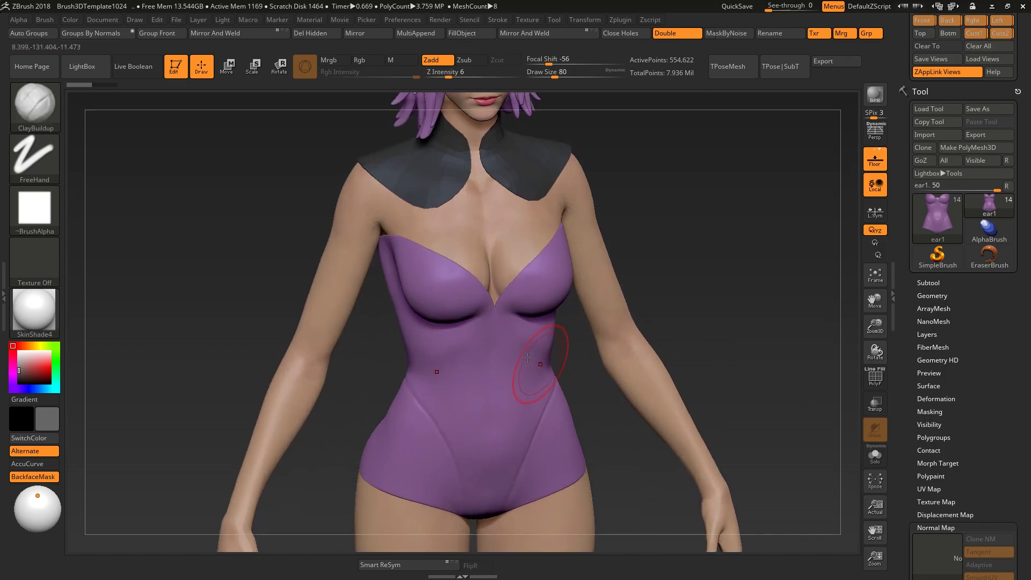
pyautogui.hotkey('shift', 's')
pyautogui.keyDown('ctrl'); pyautogui.moveTo(414, 373); pyautogui.dragTo(446, 381, button='right'); pyautogui.keyUp('ctrl')
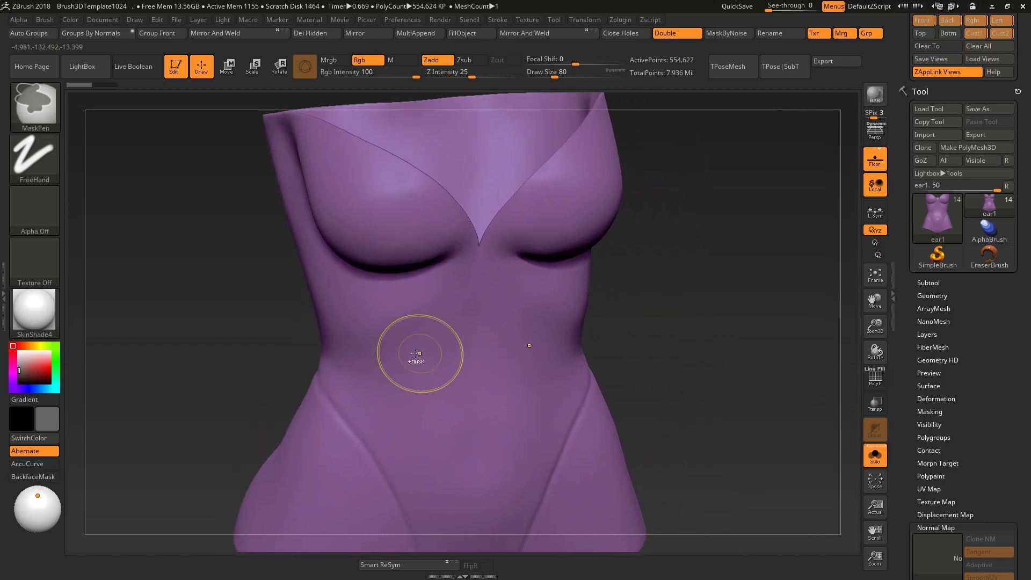
pyautogui.moveTo(411, 353)
pyautogui.keyDown('ctrl'); pyautogui.mouseDown(button='right')
pyautogui.moveTo(494, 396)
pyautogui.moveTo(502, 389)
pyautogui.moveTo(490, 398)
pyautogui.mouseUp(button='right'); pyautogui.keyUp('ctrl')
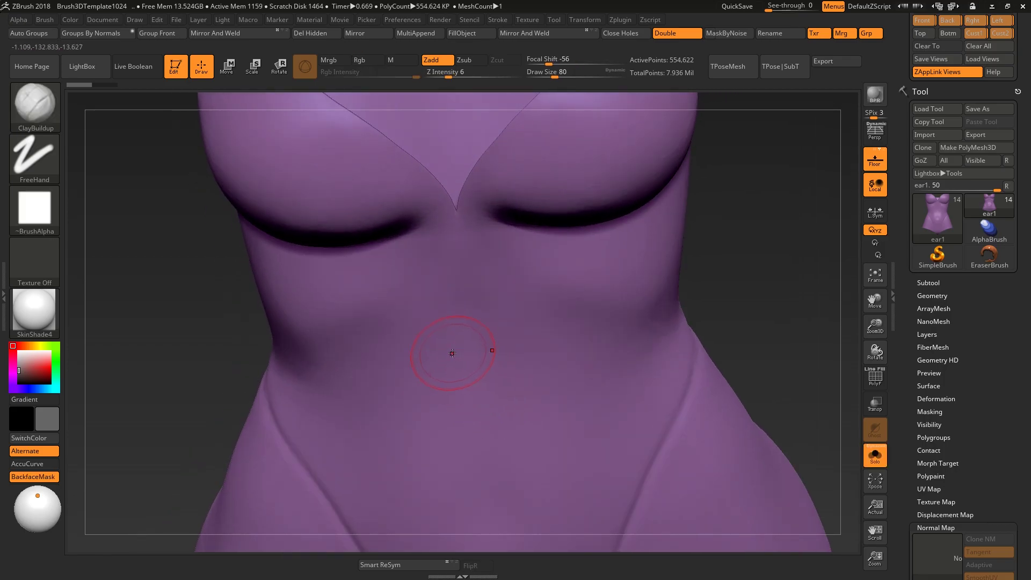
pyautogui.click(33, 477)
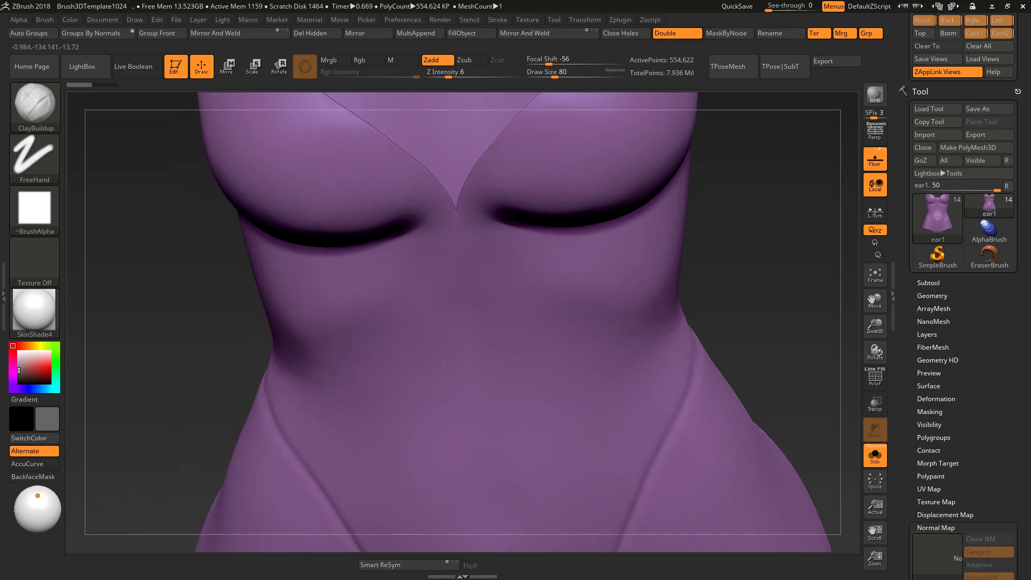
# Step: Sculpt a symmetrical ClayBuildup test stroke on the bodysuit just below the bust
pyautogui.moveTo(440, 370); pyautogui.dragTo(322, 352, button='right')
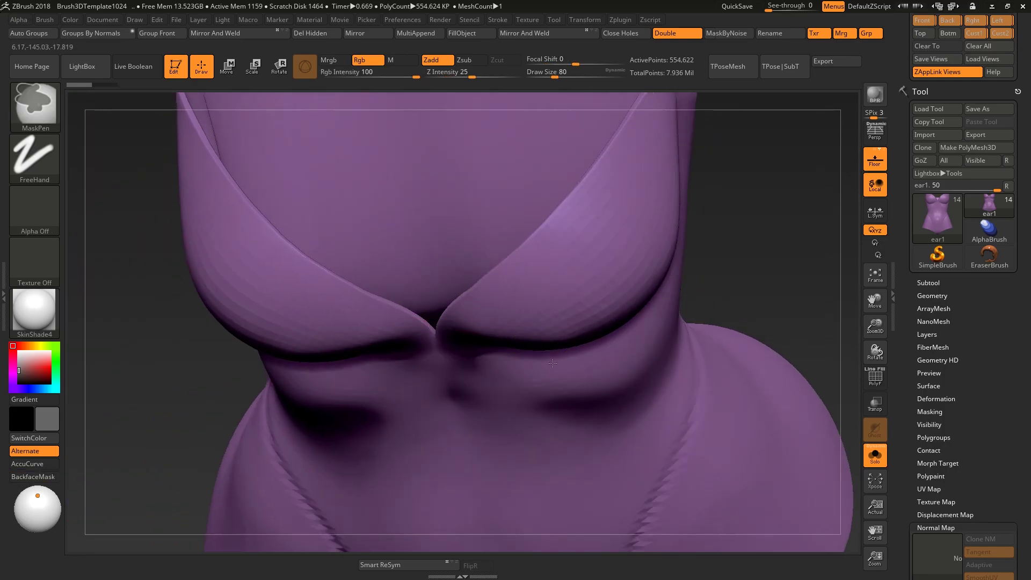
pyautogui.keyDown('ctrl'); pyautogui.moveTo(559, 369); pyautogui.dragTo(544, 386, button='right'); pyautogui.keyUp('ctrl')
pyautogui.moveTo(544, 386); pyautogui.dragTo(610, 343, button='right')
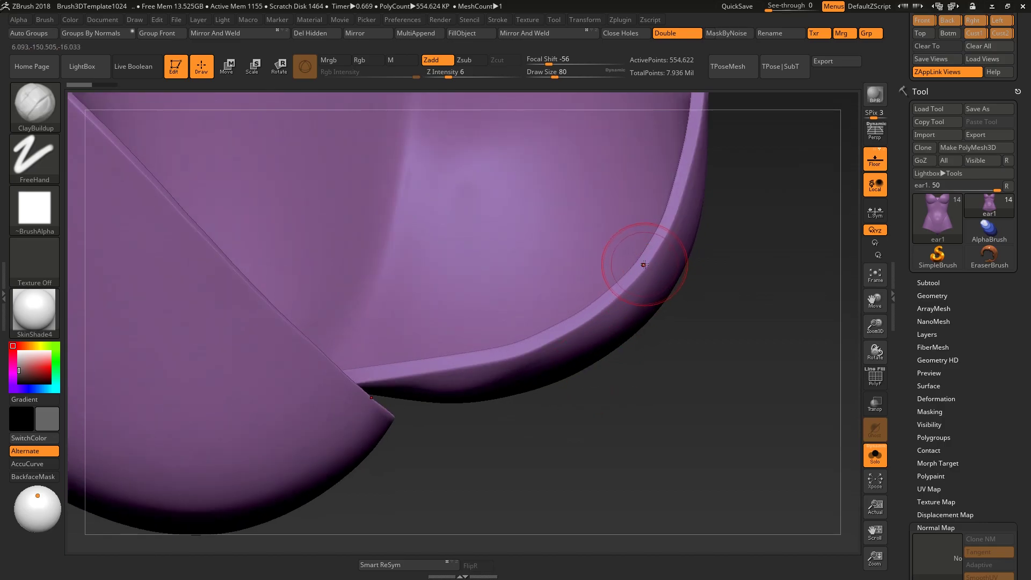
pyautogui.moveTo(643, 265); pyautogui.dragTo(665, 421)
pyautogui.moveTo(666, 422)
pyautogui.mouseDown(button='right')
pyautogui.moveTo(644, 408)
pyautogui.moveTo(656, 394)
pyautogui.moveTo(614, 372)
pyautogui.moveTo(600, 304)
pyautogui.moveTo(644, 370)
pyautogui.moveTo(666, 432)
pyautogui.moveTo(563, 435)
pyautogui.moveTo(516, 472)
pyautogui.moveTo(547, 416)
pyautogui.mouseUp(button='right')
# Step: Show the polyframe on the bodysuit and undo the ClayBuildup test stroke below the bust
pyautogui.hotkey('shift', 'f')
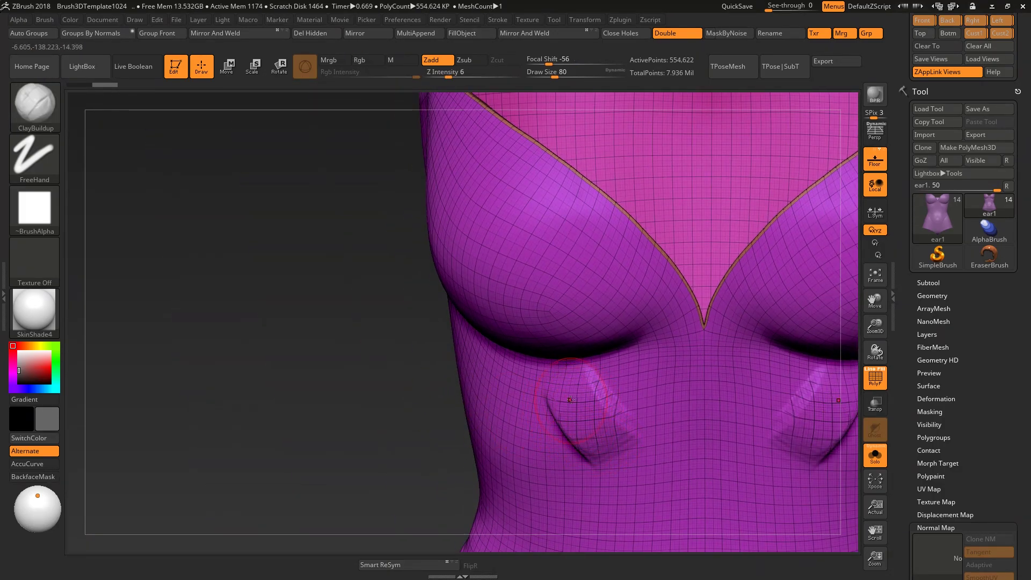
pyautogui.moveTo(582, 411)
pyautogui.mouseDown(button='right')
pyautogui.moveTo(457, 384)
pyautogui.moveTo(626, 437)
pyautogui.moveTo(572, 409)
pyautogui.mouseUp(button='right')
pyautogui.hotkey('ctrl', 'z')
pyautogui.keyDown('shift'); pyautogui.moveTo(572, 409); pyautogui.dragTo(548, 395); pyautogui.keyUp('shift')
pyautogui.hotkey('shift', 'f')
pyautogui.hotkey('shift', 'f')
pyautogui.moveTo(594, 425)
pyautogui.keyDown('ctrl'); pyautogui.mouseDown(button='right')
pyautogui.moveTo(629, 421)
pyautogui.moveTo(543, 382)
pyautogui.mouseUp(button='right'); pyautogui.keyUp('ctrl')
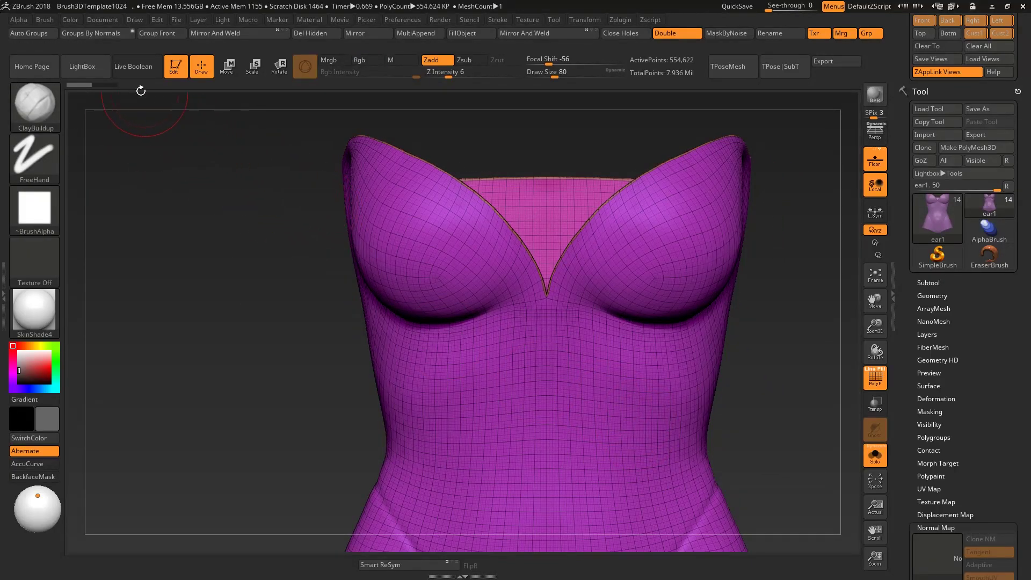
# Step: Examine the Topological masking option in the ClayBuildup brush's Auto Masking settings, along with the bodysuit's torso
pyautogui.click(49, 21)
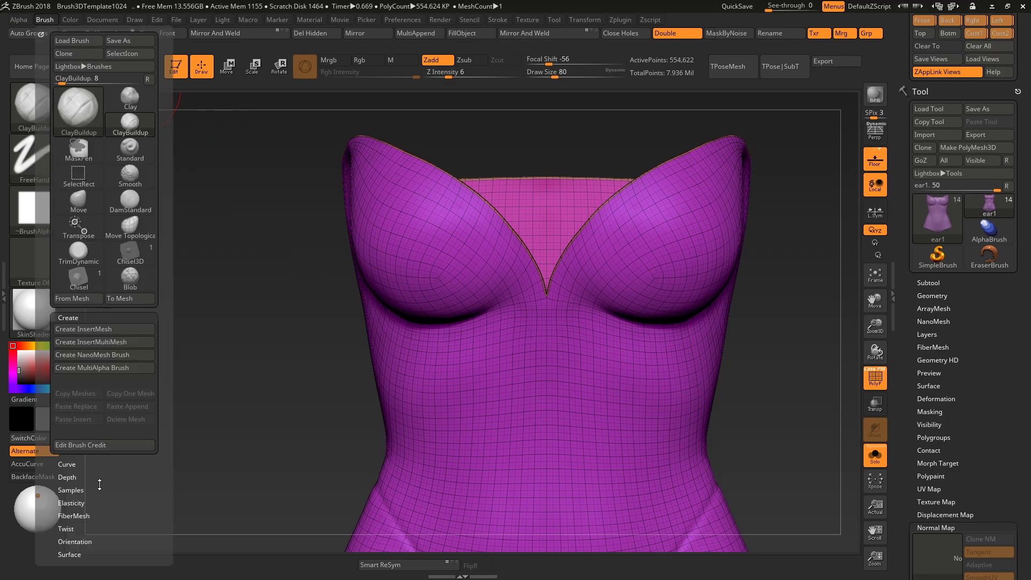
pyautogui.moveTo(101, 482); pyautogui.dragTo(111, 456)
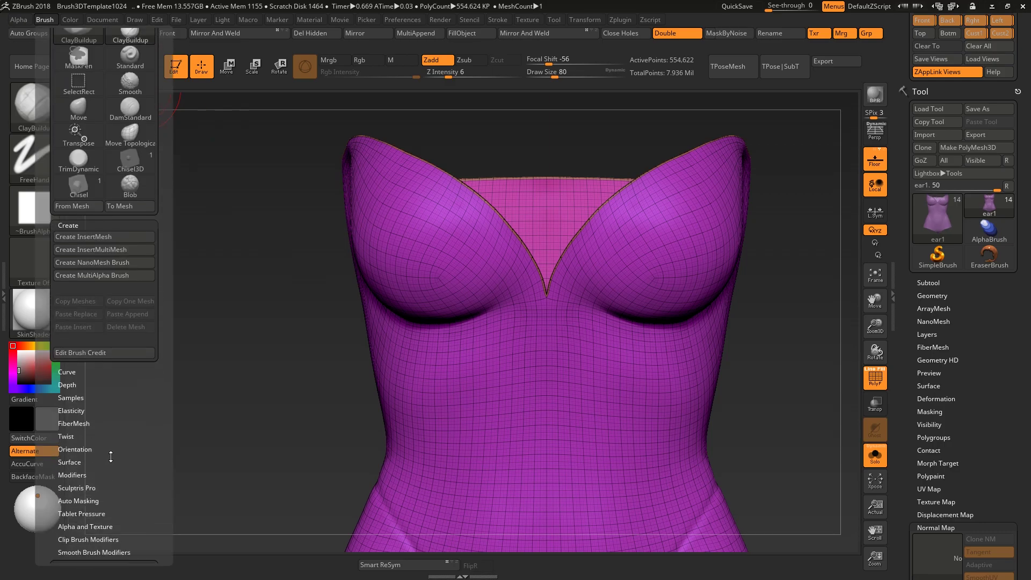
pyautogui.click(88, 501)
pyautogui.moveTo(133, 362); pyautogui.dragTo(141, 354)
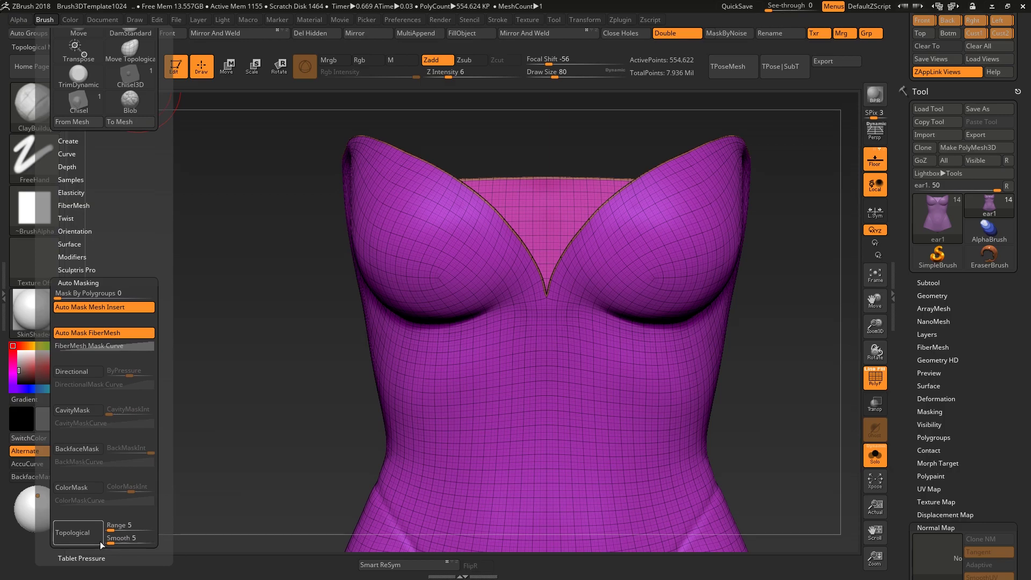
pyautogui.moveTo(165, 533); pyautogui.dragTo(159, 483)
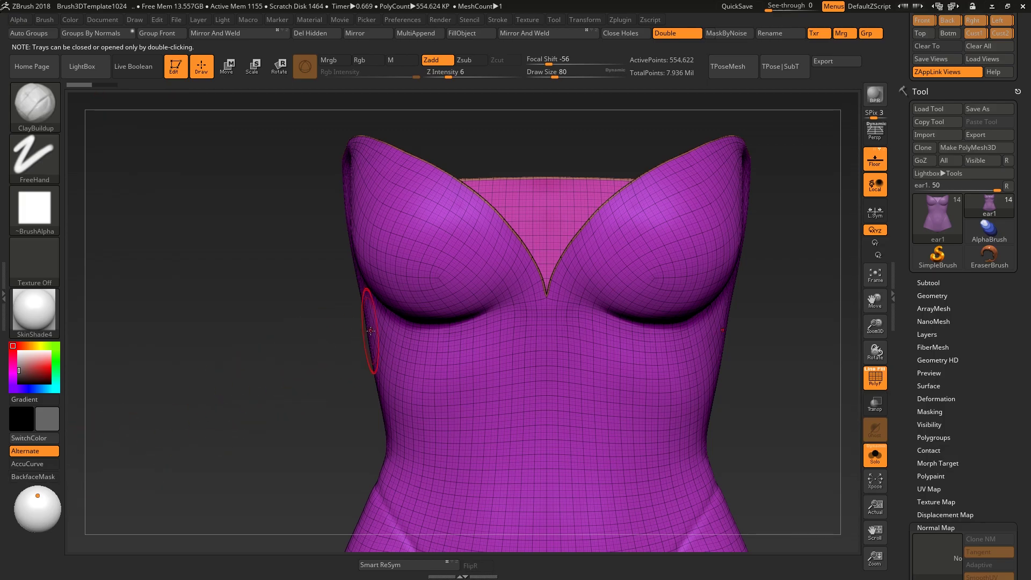
pyautogui.moveTo(542, 306)
pyautogui.keyDown('alt'); pyautogui.mouseDown(button='right')
pyautogui.moveTo(474, 290)
pyautogui.moveTo(462, 338)
pyautogui.moveTo(476, 356)
pyautogui.moveTo(473, 339)
pyautogui.mouseUp(button='right'); pyautogui.keyUp('alt')
pyautogui.keyDown('alt'); pyautogui.moveTo(472, 338); pyautogui.dragTo(464, 358, button='right'); pyautogui.keyUp('alt')
pyautogui.moveTo(389, 354)
pyautogui.keyDown('ctrl'); pyautogui.mouseDown(button='right')
pyautogui.moveTo(504, 360)
pyautogui.moveTo(451, 363)
pyautogui.mouseUp(button='right'); pyautogui.keyUp('ctrl')
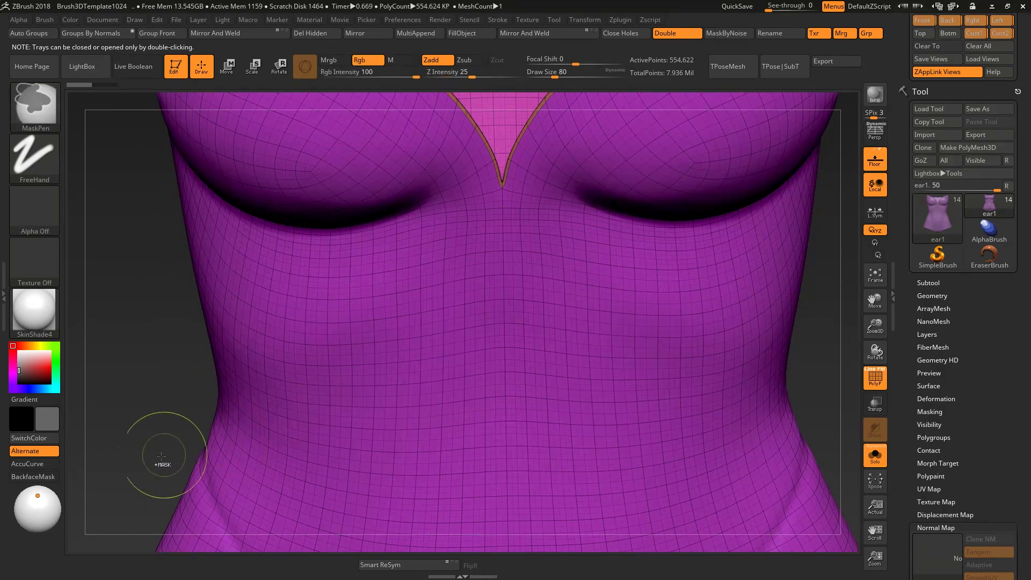
# Step: Turn on BackfaceMask for the ClayBuildup brush and switch to the DamStandard brush
pyautogui.keyDown('ctrl'); pyautogui.moveTo(531, 319); pyautogui.dragTo(467, 387, button='right'); pyautogui.keyUp('ctrl')
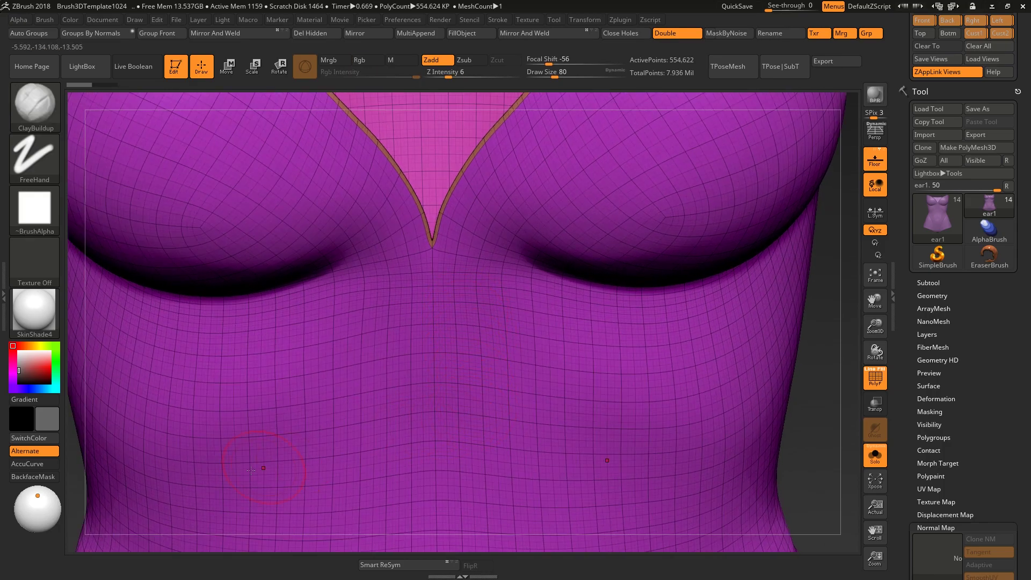
pyautogui.click(42, 477)
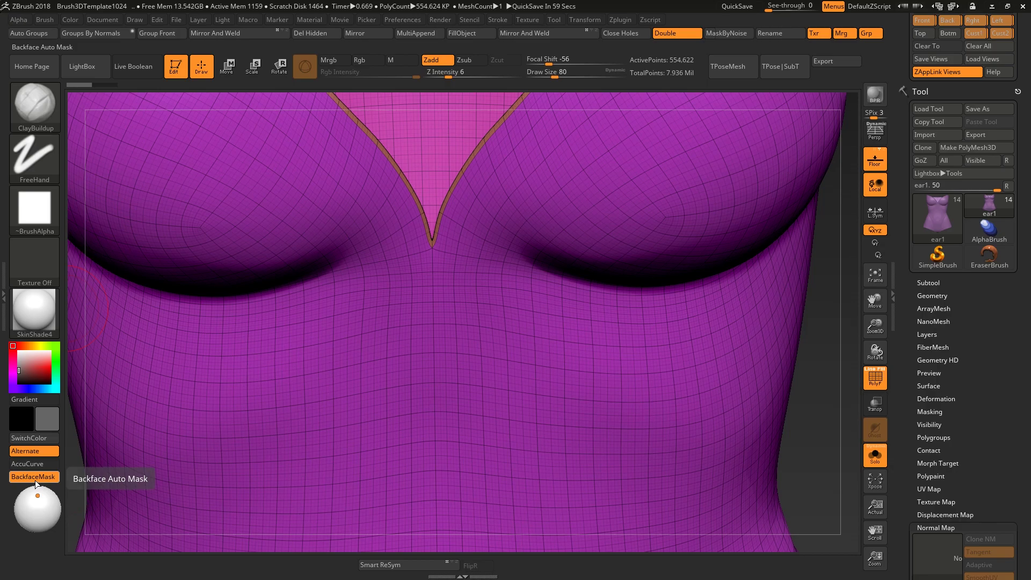
pyautogui.click(43, 124)
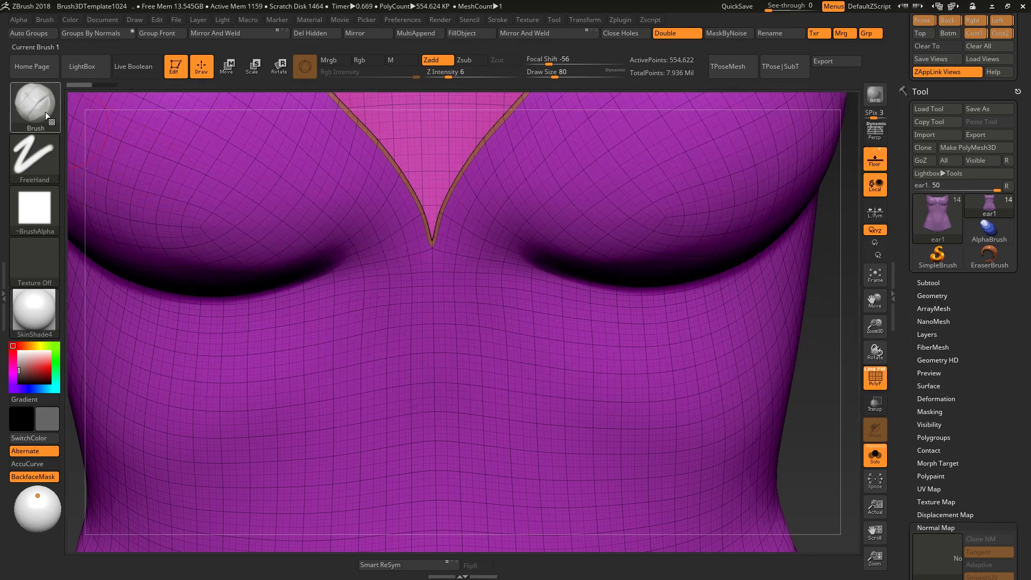
pyautogui.click(45, 112)
pyautogui.click(365, 119)
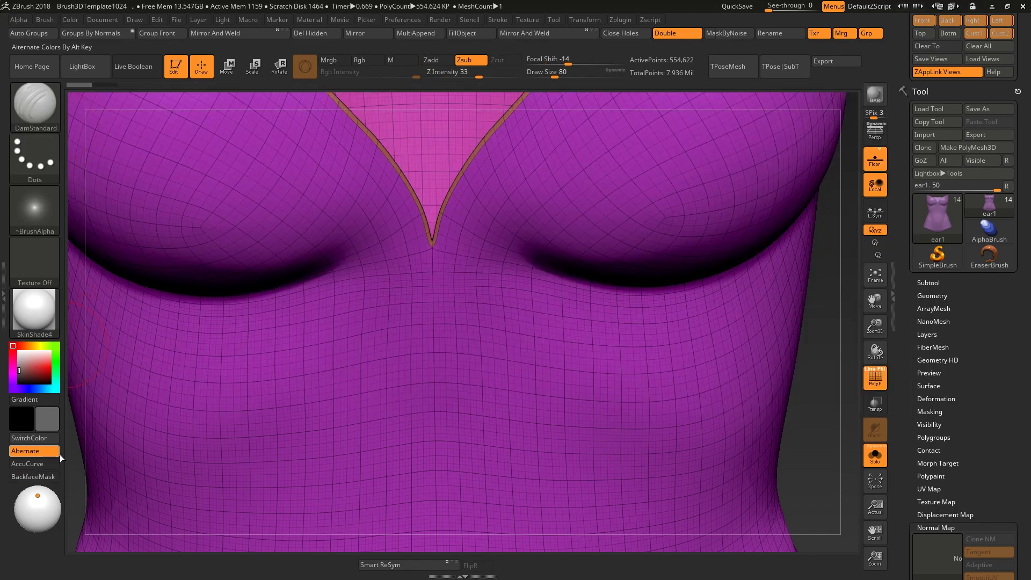
# Step: Turn on BackfaceMask for the DamStandard brush and switch back to the ClayBuildup brush
pyautogui.click(33, 477)
pyautogui.click(46, 121)
pyautogui.click(302, 124)
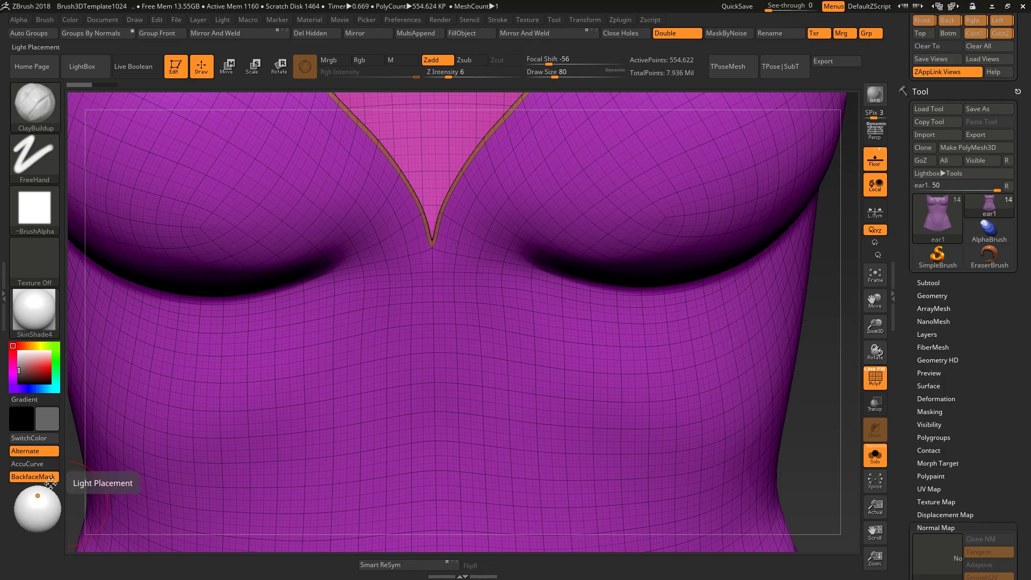
# Step: Sculpt a ClayBuildup test stroke on the bodysuit's outer surface just below the bust with BackfaceMask on
pyautogui.keyDown('alt'); pyautogui.moveTo(429, 346); pyautogui.dragTo(409, 369, button='right'); pyautogui.keyUp('alt')
pyautogui.moveTo(409, 369)
pyautogui.mouseDown()
pyautogui.moveTo(467, 376)
pyautogui.moveTo(469, 412)
pyautogui.mouseUp()
pyautogui.keyDown('ctrl'); pyautogui.moveTo(470, 412); pyautogui.dragTo(416, 397, button='right'); pyautogui.keyUp('ctrl')
pyautogui.moveTo(415, 397); pyautogui.dragTo(419, 510, button='right')
pyautogui.moveTo(495, 407); pyautogui.dragTo(317, 341, button='right')
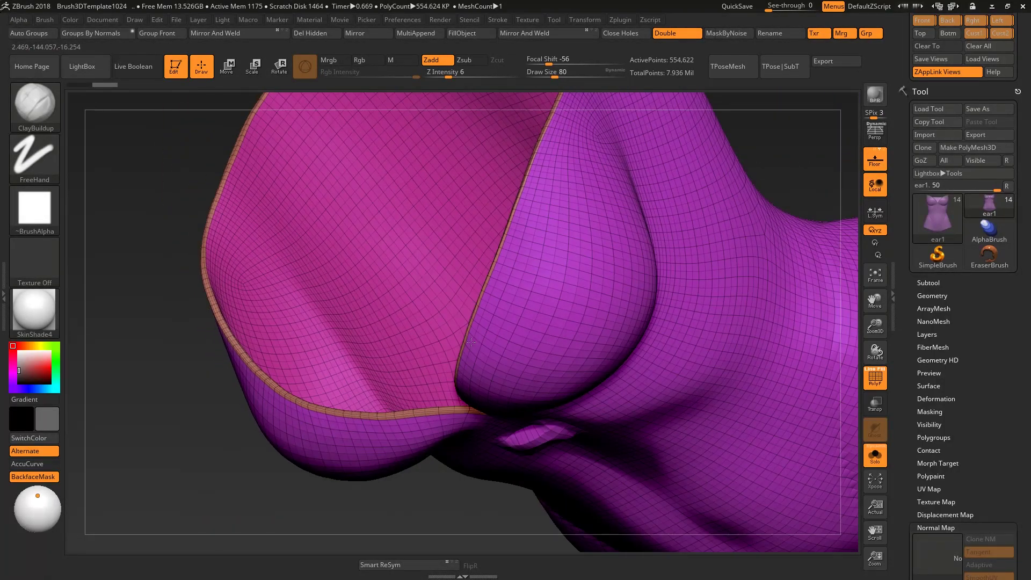
pyautogui.moveTo(510, 432)
pyautogui.mouseDown()
pyautogui.moveTo(574, 429)
pyautogui.moveTo(516, 441)
pyautogui.mouseUp()
# Step: Turn off BackfaceMask for ClayBuildup and sculpt a symmetrical test stroke on the inside of the bodysuit behind the neckline's point
pyautogui.moveTo(333, 328); pyautogui.dragTo(308, 388, button='right')
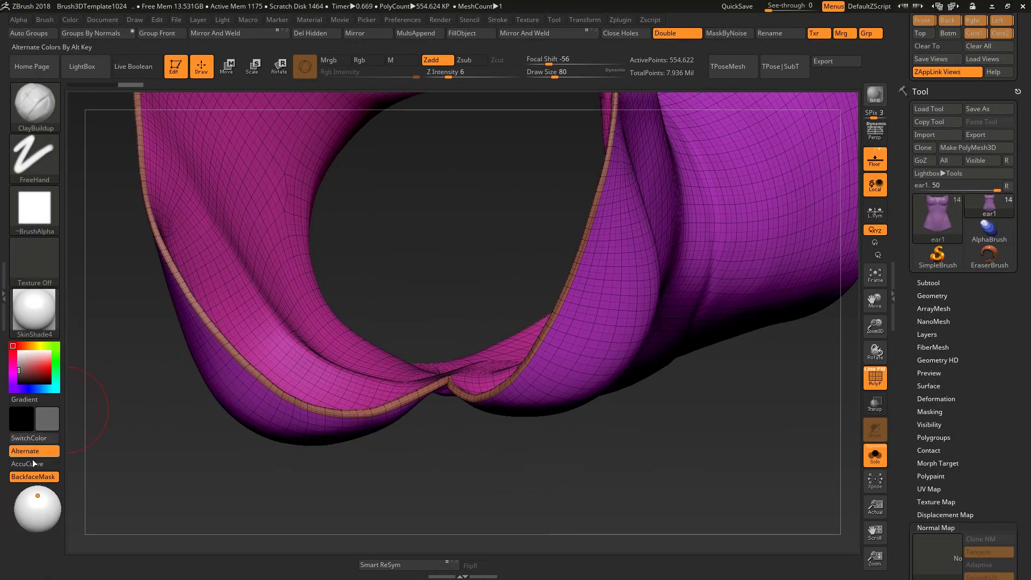
pyautogui.click(49, 476)
pyautogui.moveTo(344, 532); pyautogui.dragTo(413, 477, button='right')
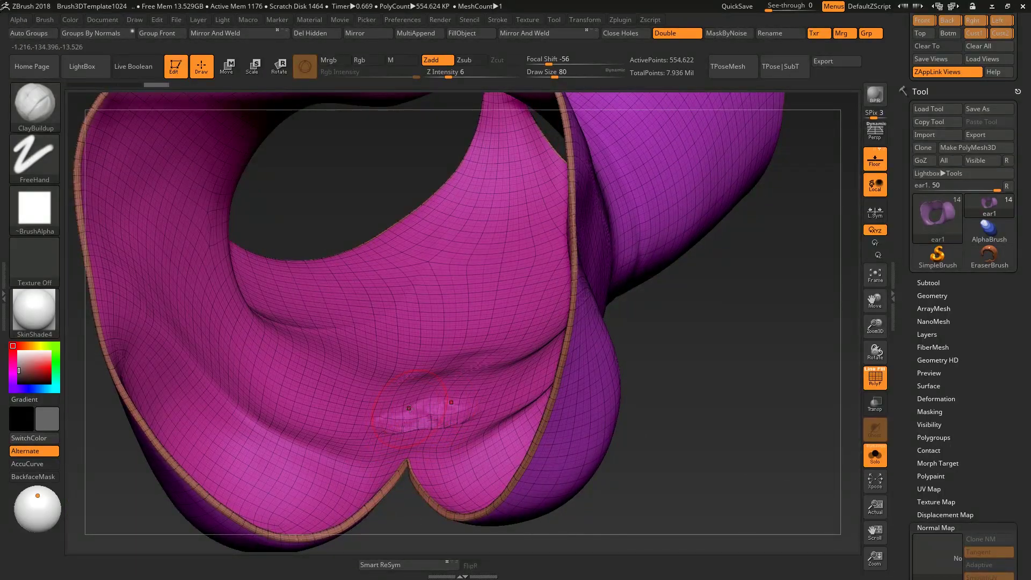
# Step: Frame the whole bodysuit from the front and hide its polyframe
pyautogui.moveTo(510, 449); pyautogui.dragTo(615, 391, button='right')
pyautogui.press('f')
pyautogui.hotkey('shift', 'f')
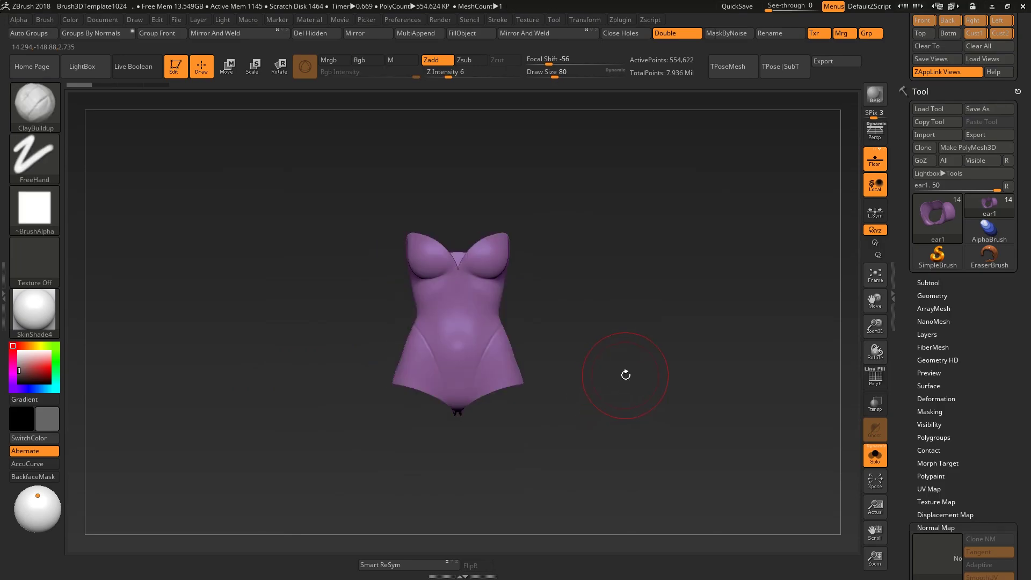